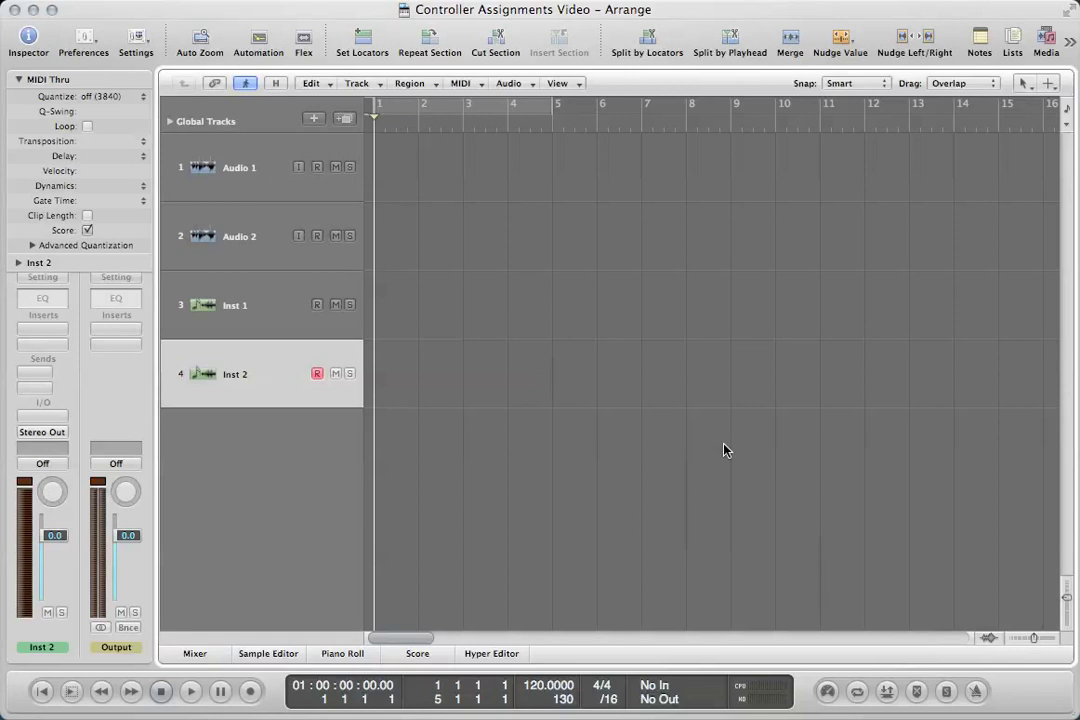
# Scroll the arrange area right and bring up the Mixer with all track strips, Output and Master
pyautogui.hscroll(3, 725, 450)
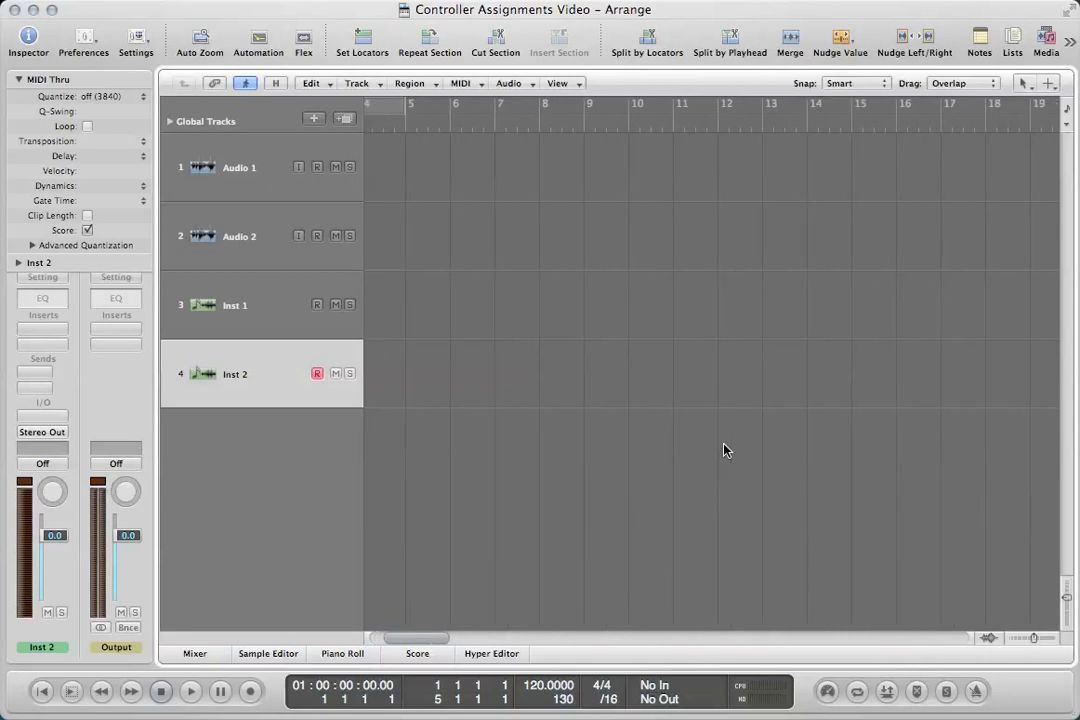
pyautogui.press('x')
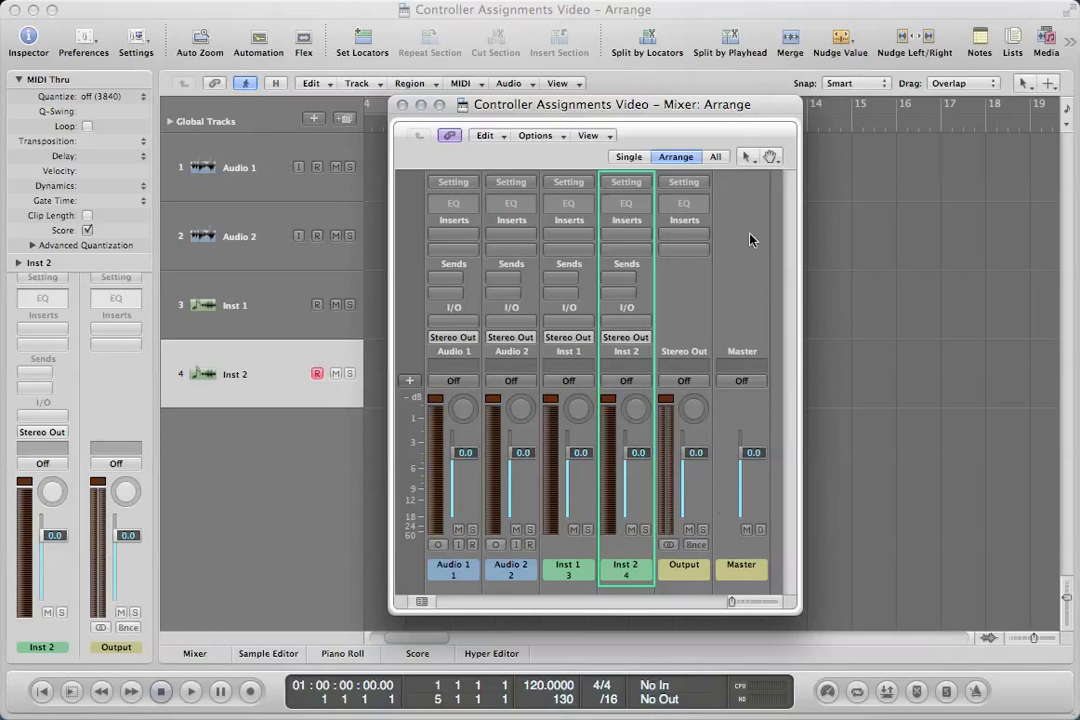
# Nudge the Mixer up slightly and open Controller Assignments in Expert View with Command-K
pyautogui.moveTo(699, 104); pyautogui.dragTo(690, 90)
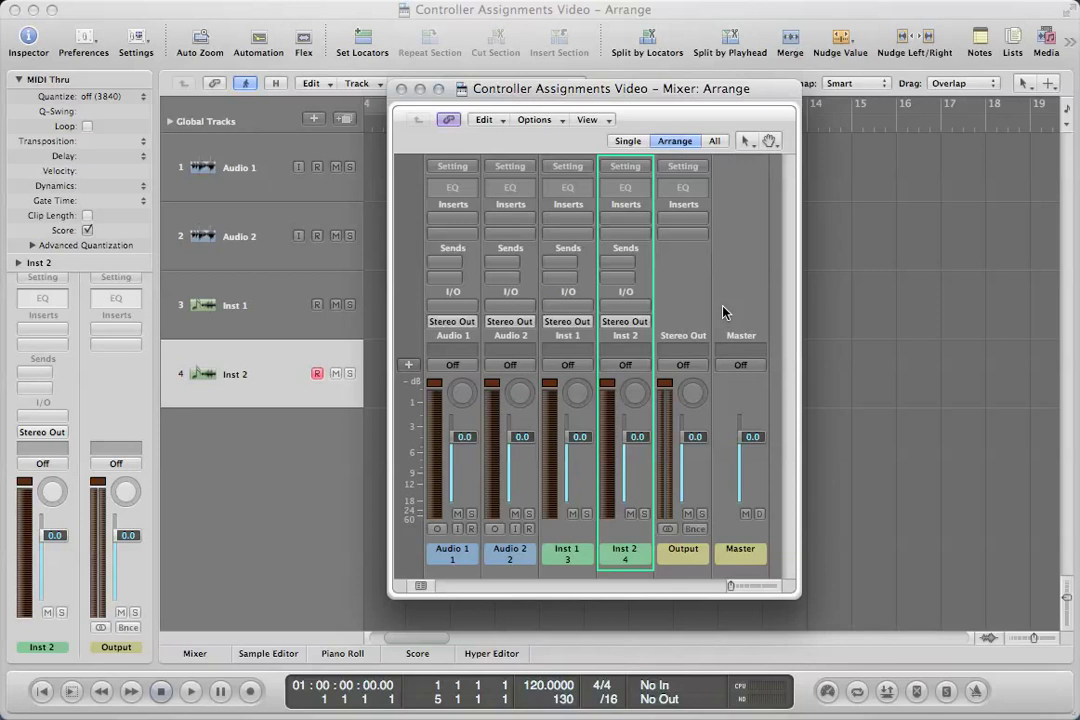
pyautogui.press('super+k')
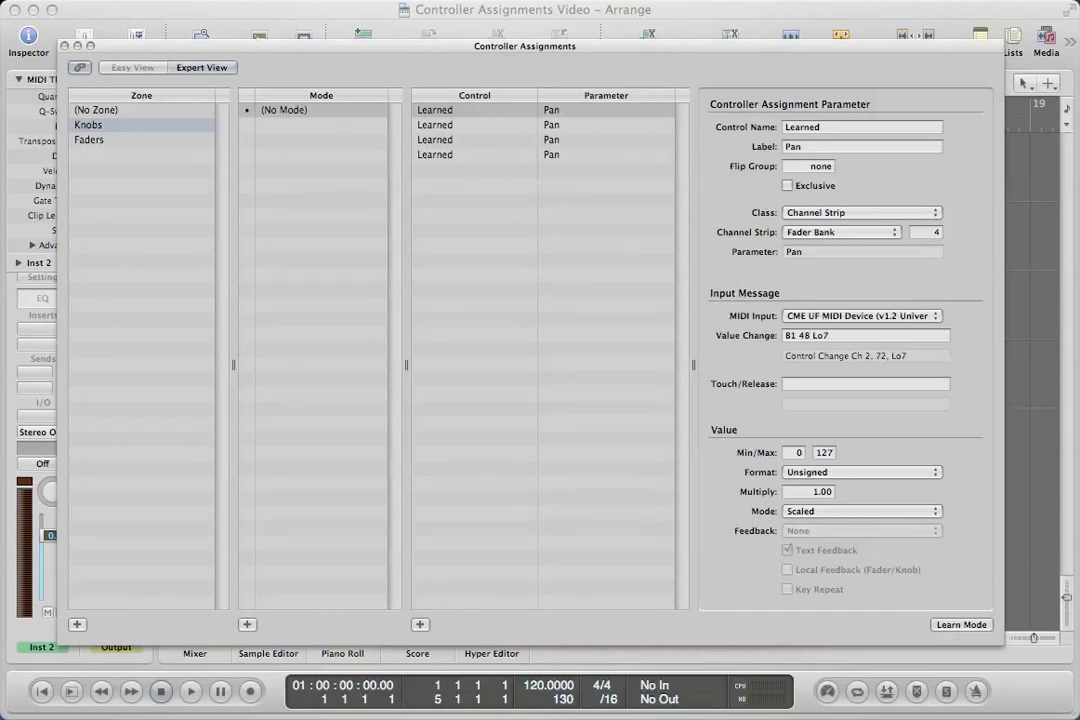
# Open Controller Assignments from Logic Pro > Preferences > Control Surfaces
pyautogui.click(45, 0)
pyautogui.moveTo(47, 42)
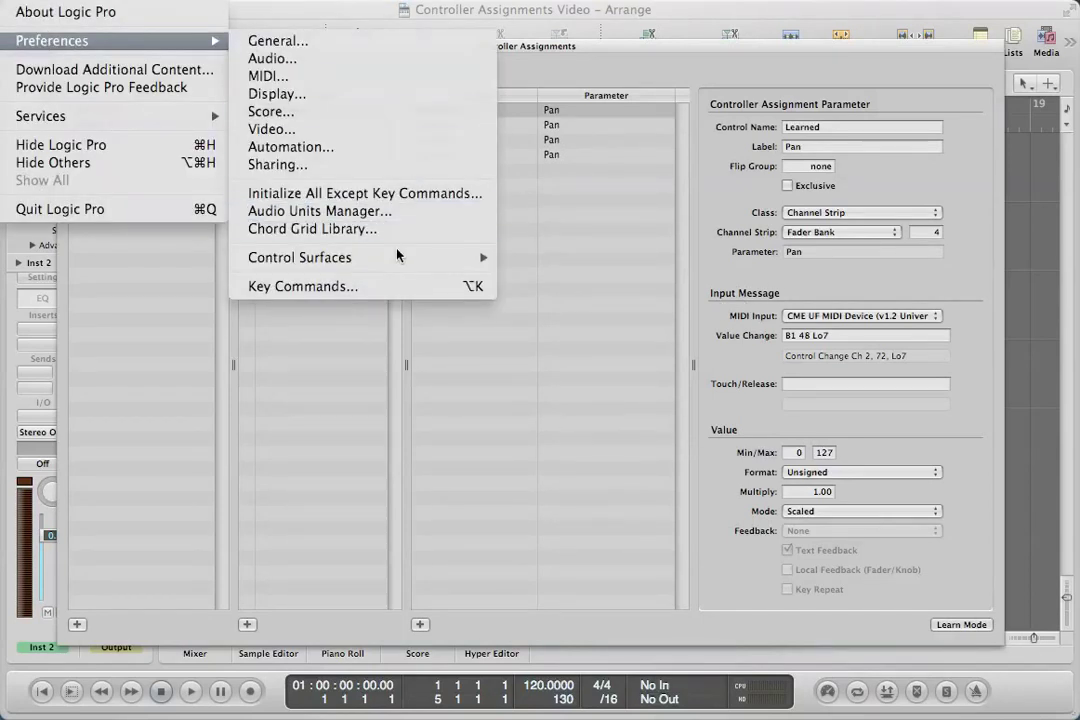
pyautogui.moveTo(396, 257)
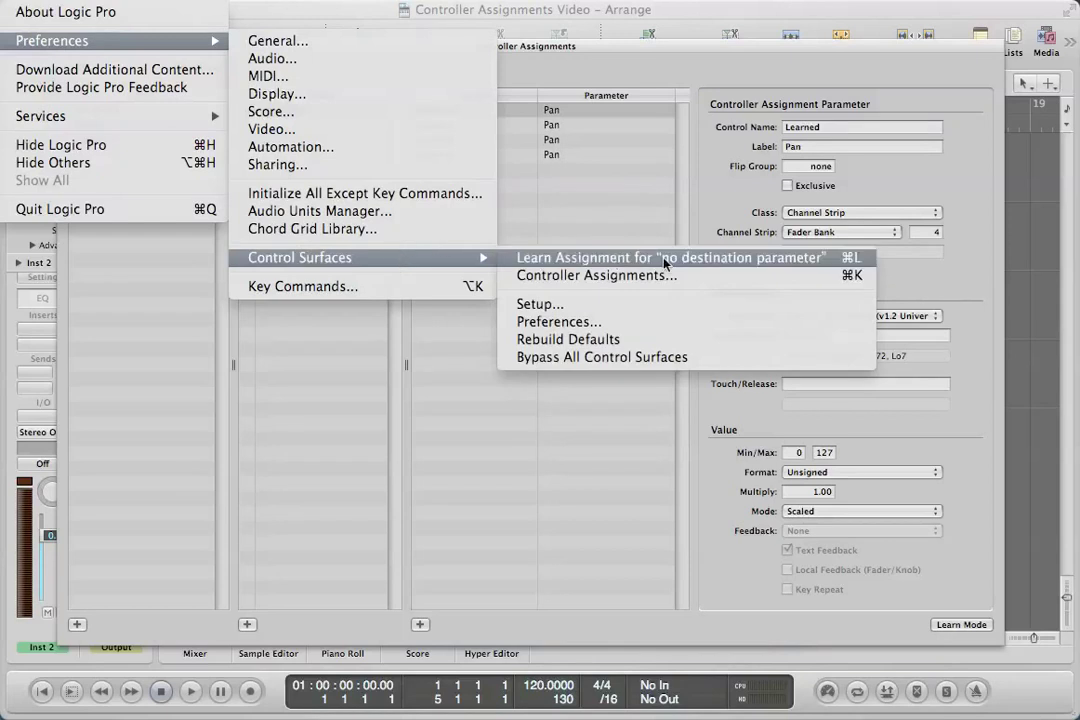
pyautogui.click(678, 278)
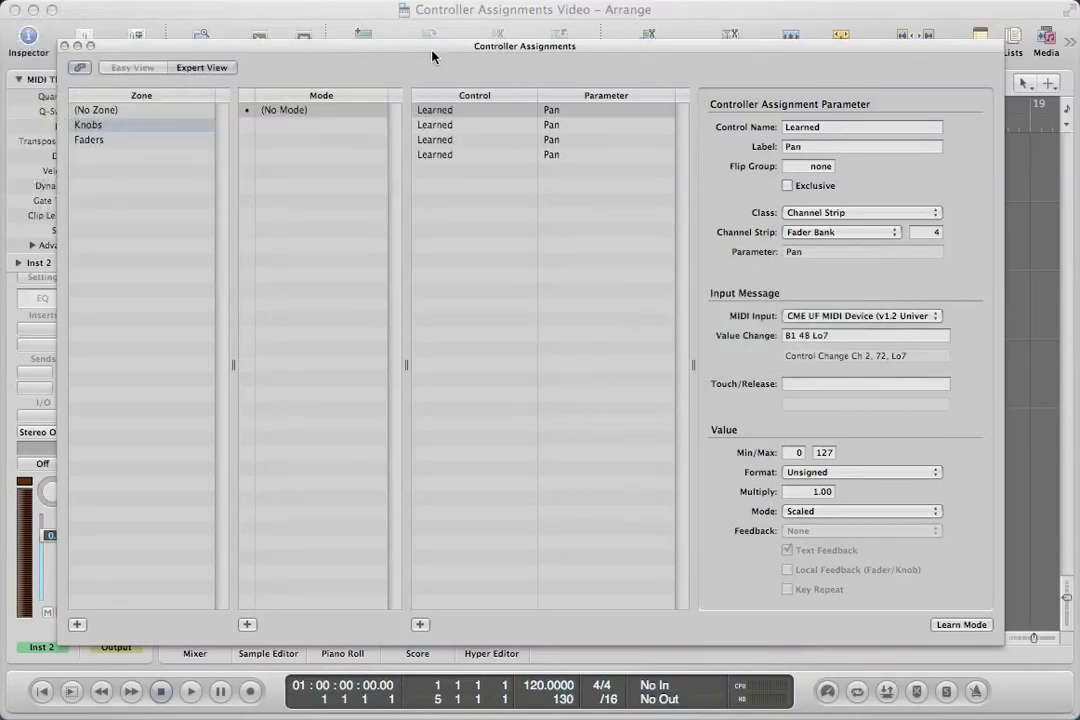
pyautogui.moveTo(434, 48); pyautogui.dragTo(435, 46)
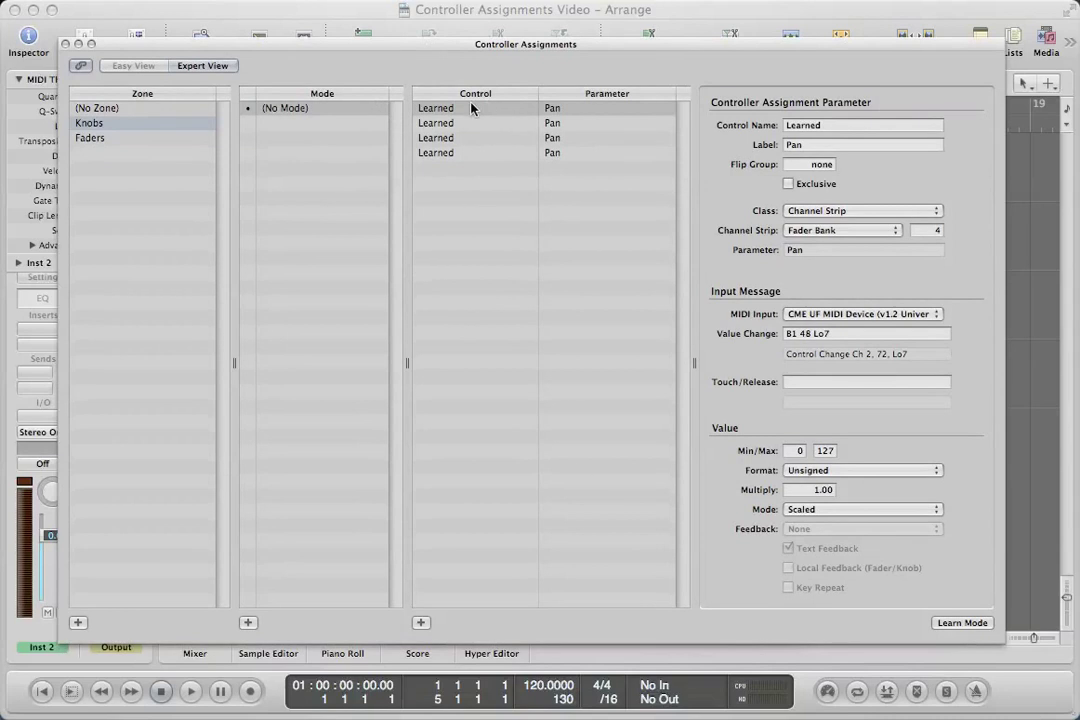
# Delete the old Knobs and Faders zones along with their learned Pan assignments
pyautogui.click(125, 138)
pyautogui.click(120, 123)
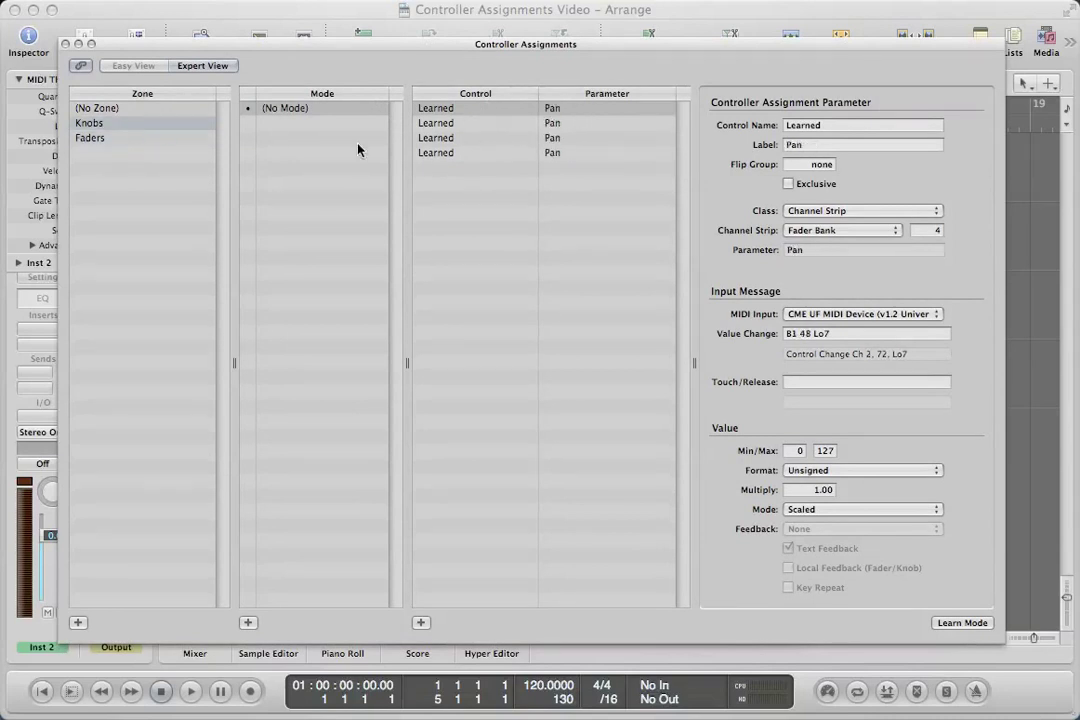
pyautogui.doubleClick(97, 123)
pyautogui.press('BackSpace')
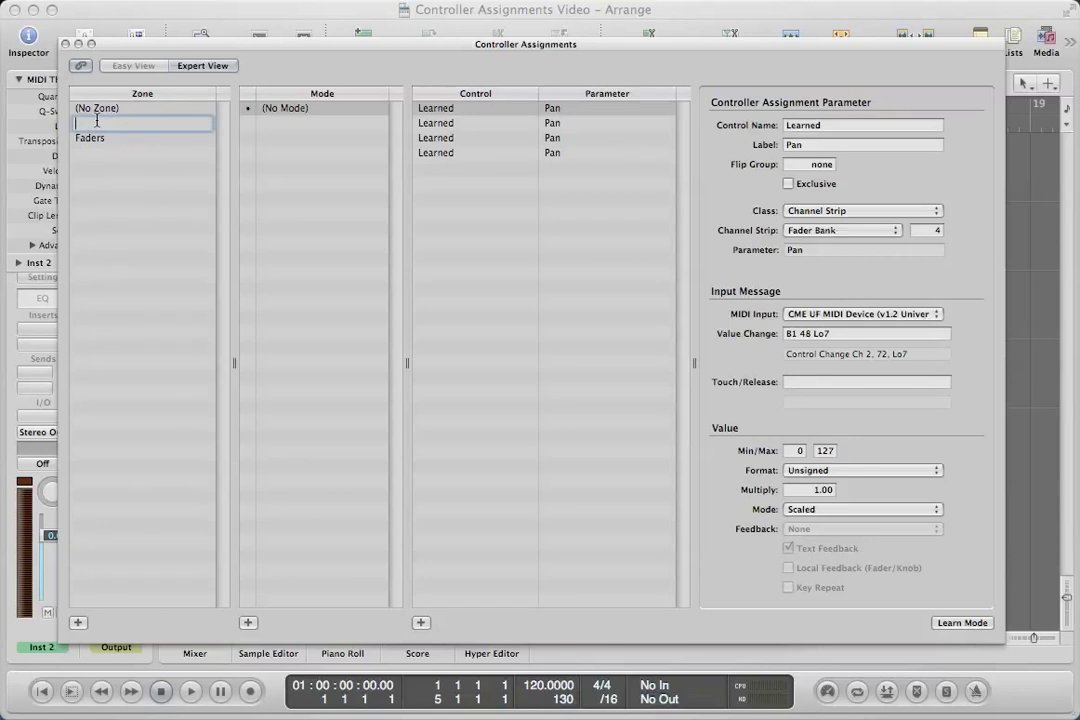
pyautogui.click(121, 143)
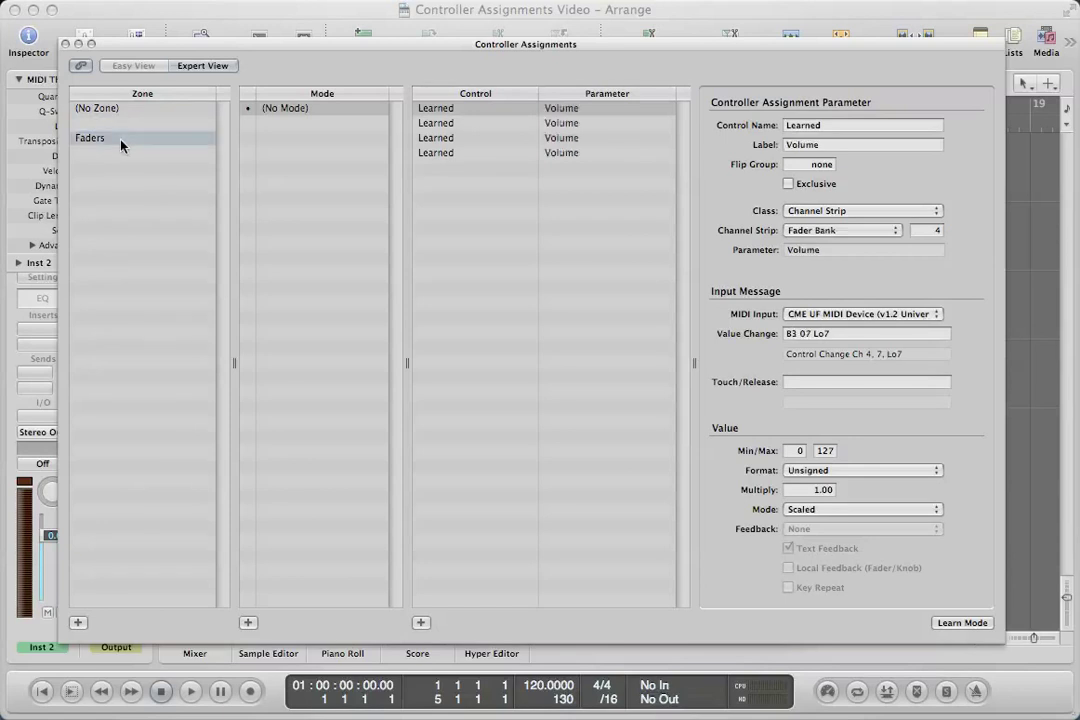
pyautogui.press('BackSpace')
pyautogui.press('BackSpace')
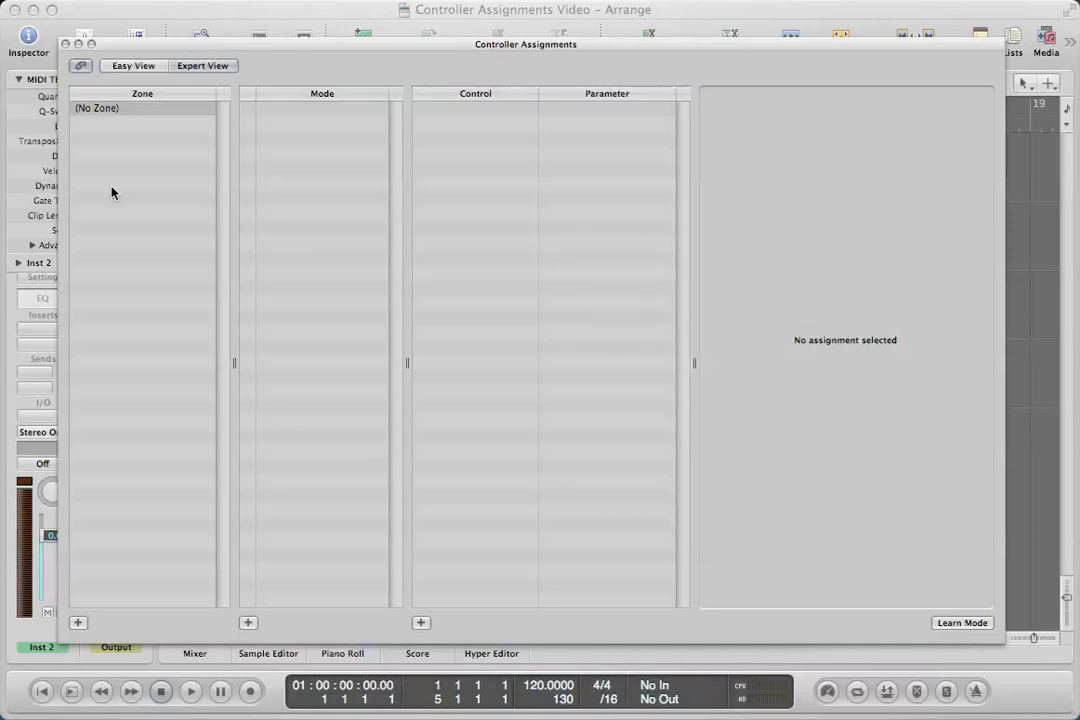
# Add two new zones named Faders and Knobs, then reselect Faders with its name unchanged
pyautogui.click(78, 622)
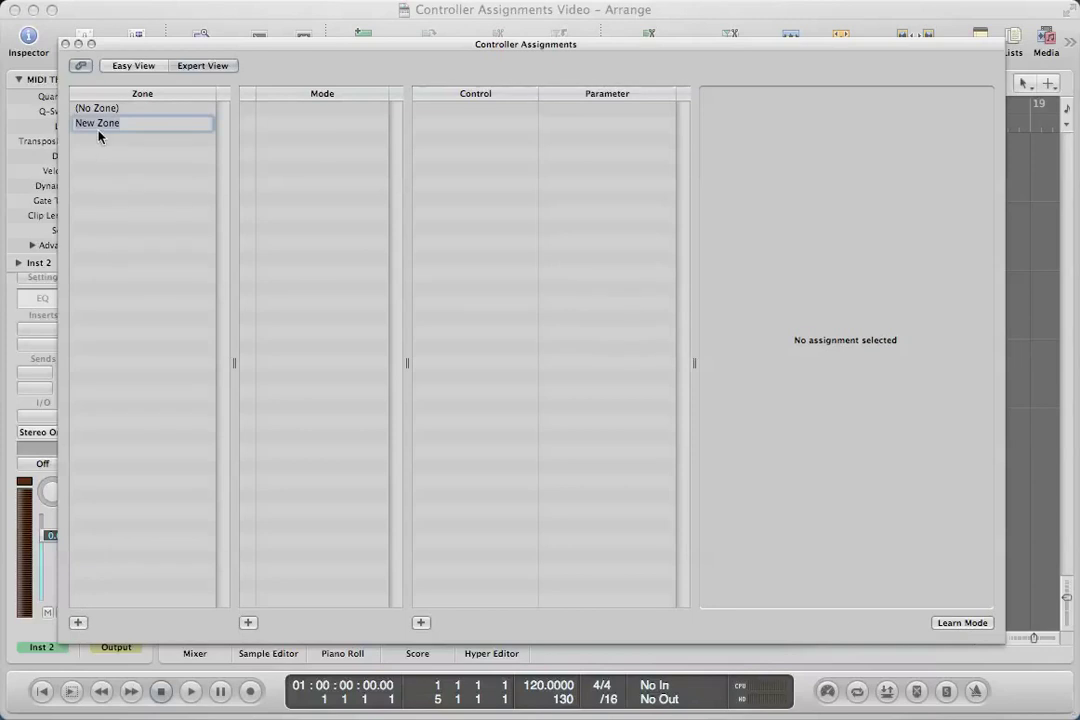
pyautogui.write('Faders')
pyautogui.press('Return')
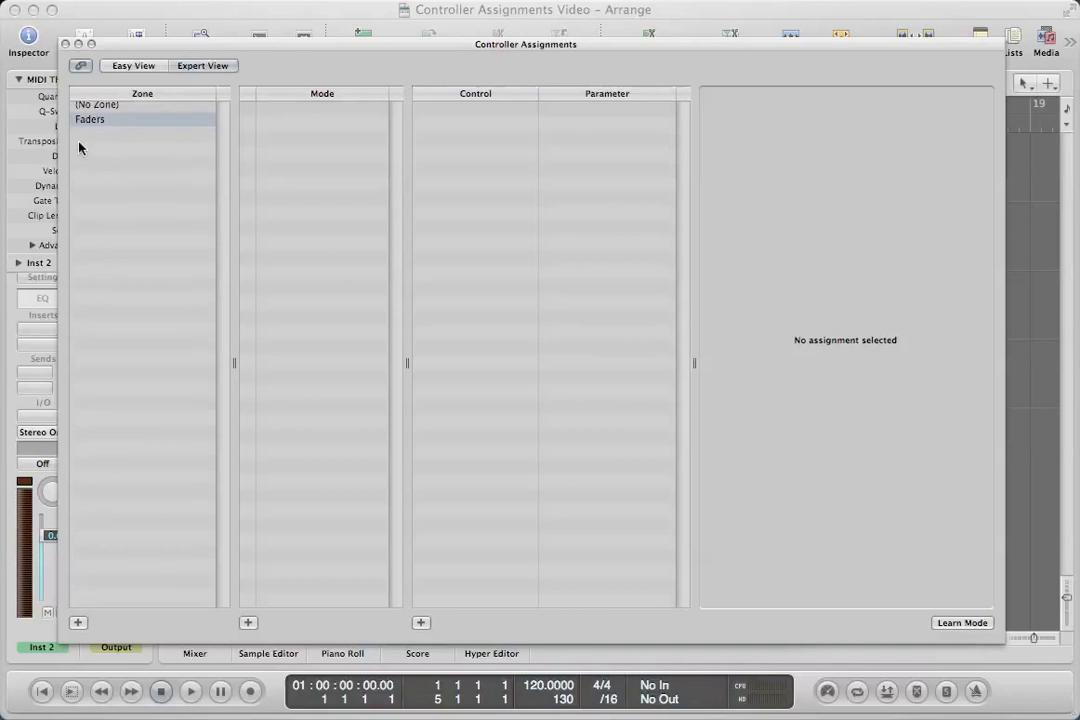
pyautogui.click(79, 623)
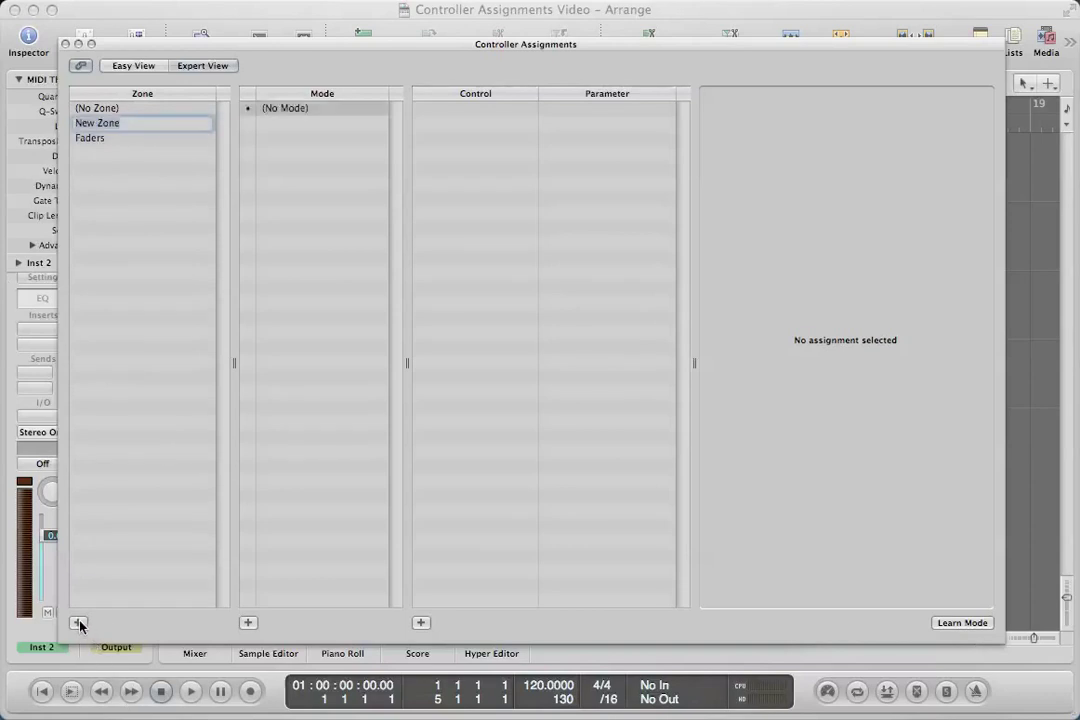
pyautogui.write('Knobs')
pyautogui.press('Return')
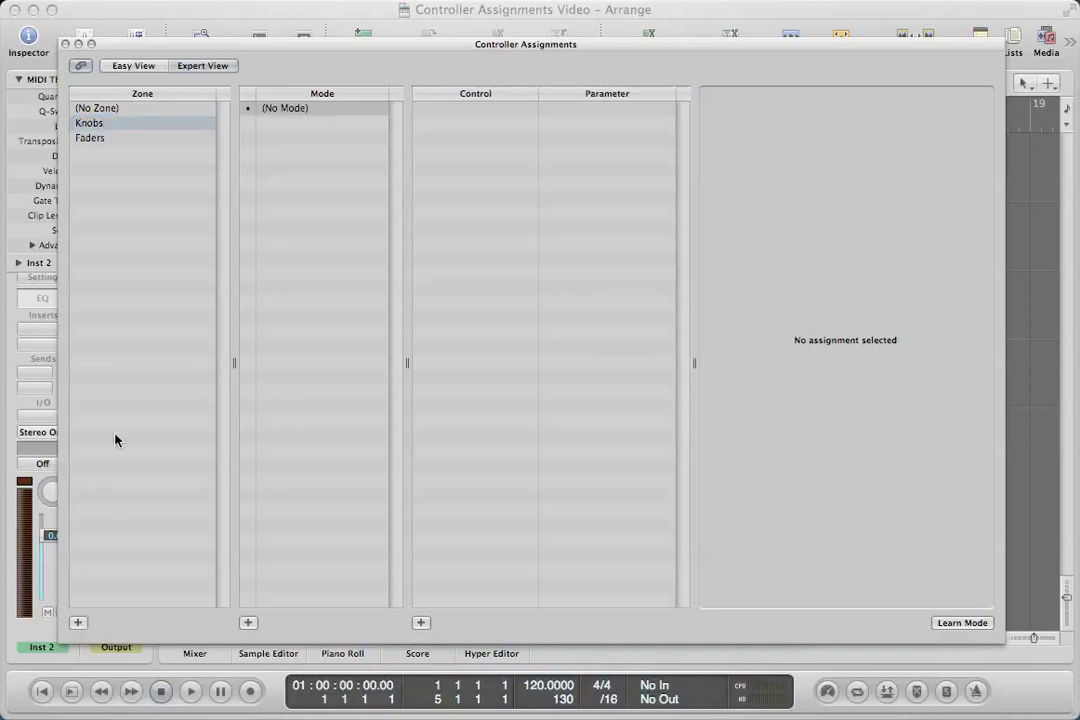
pyautogui.click(100, 140)
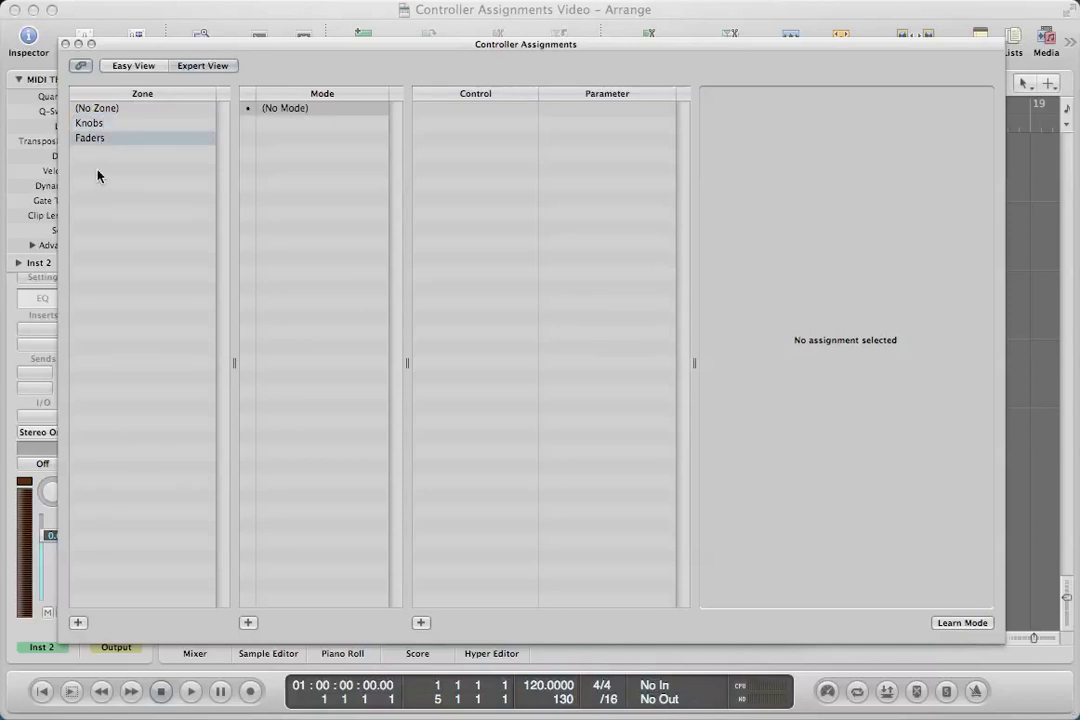
pyautogui.doubleClick(95, 141)
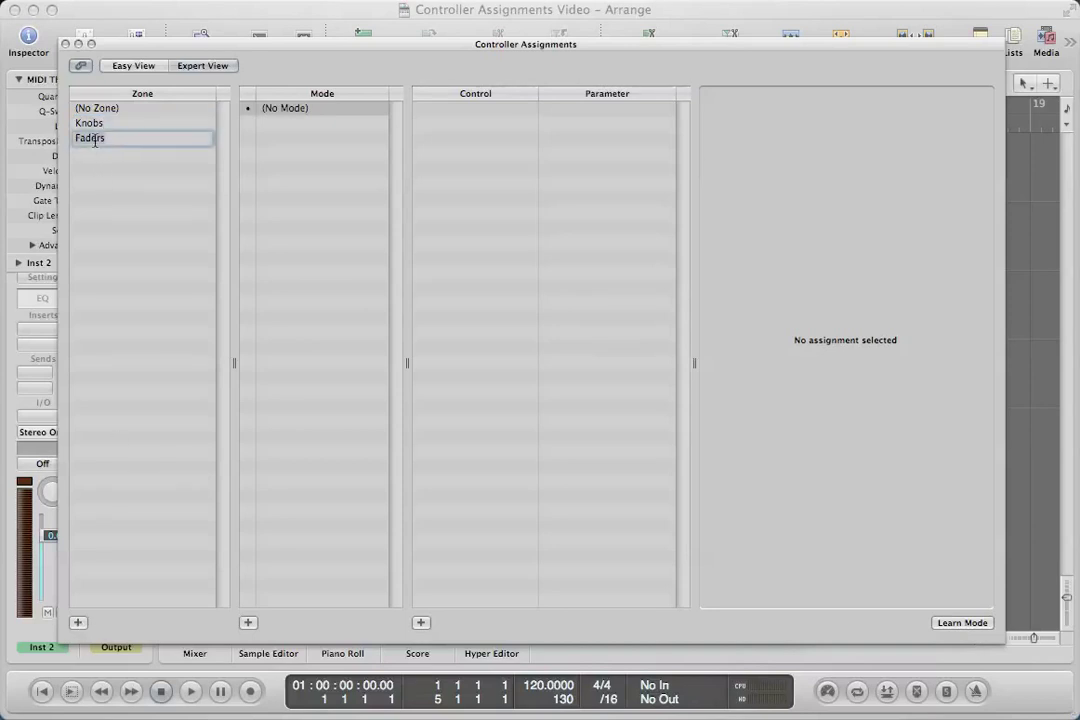
pyautogui.press('Return')
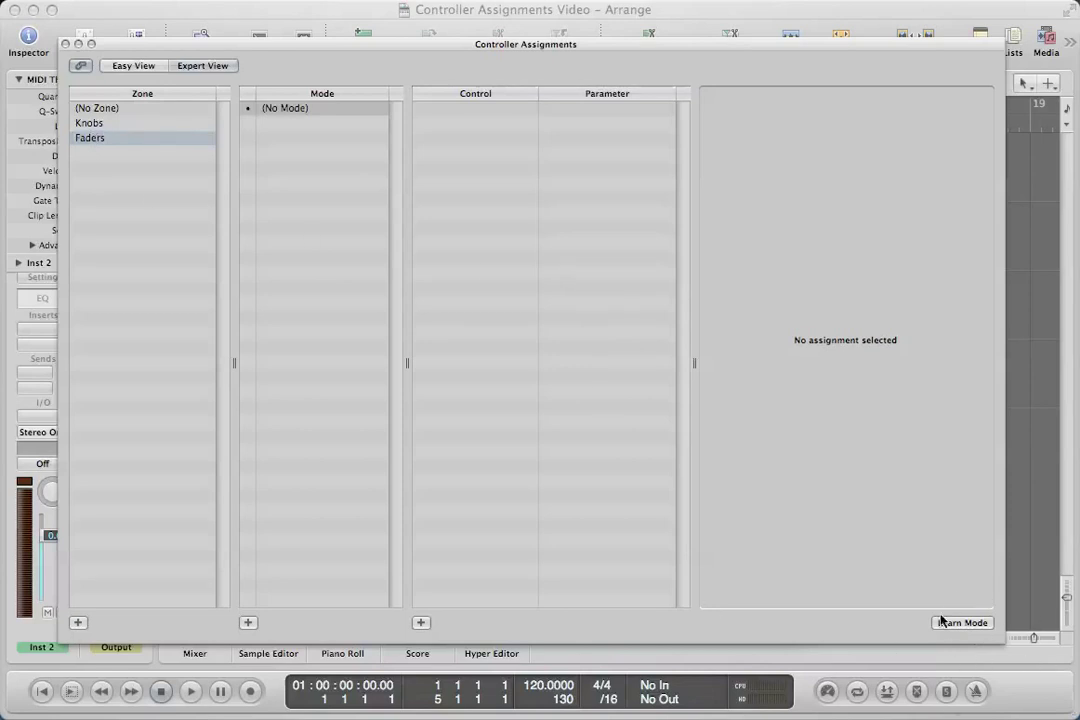
# In Expert View, select the Faders zone, turn on Learn Mode, and move the window aside for the Mixer
pyautogui.click(133, 65)
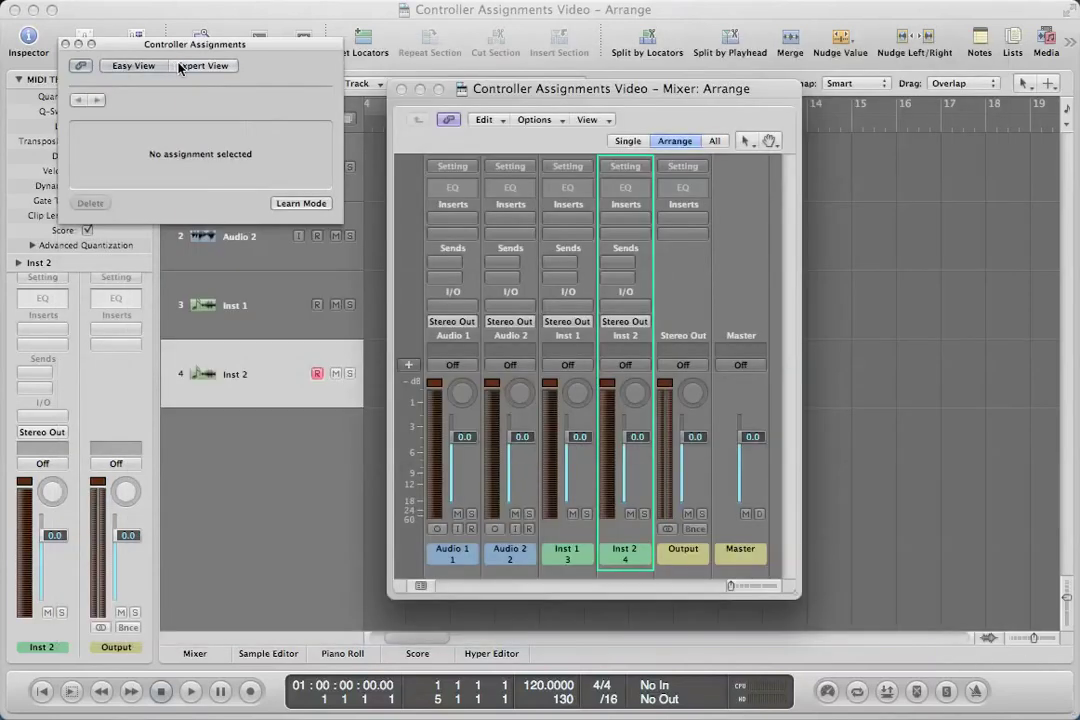
pyautogui.click(181, 66)
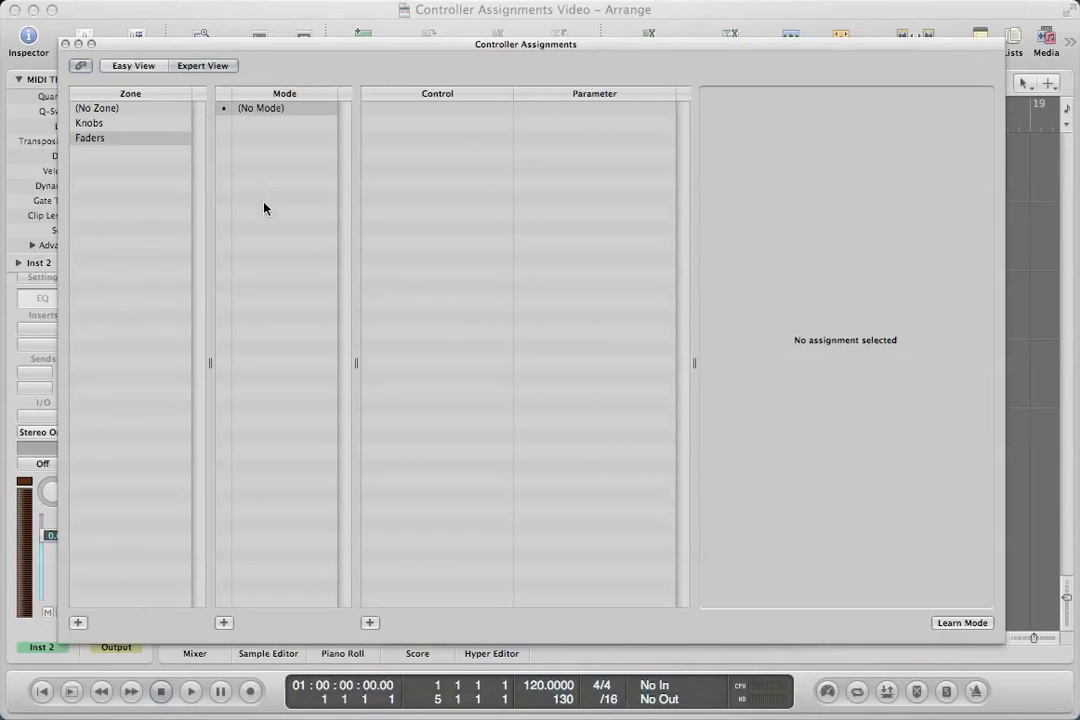
pyautogui.click(137, 147)
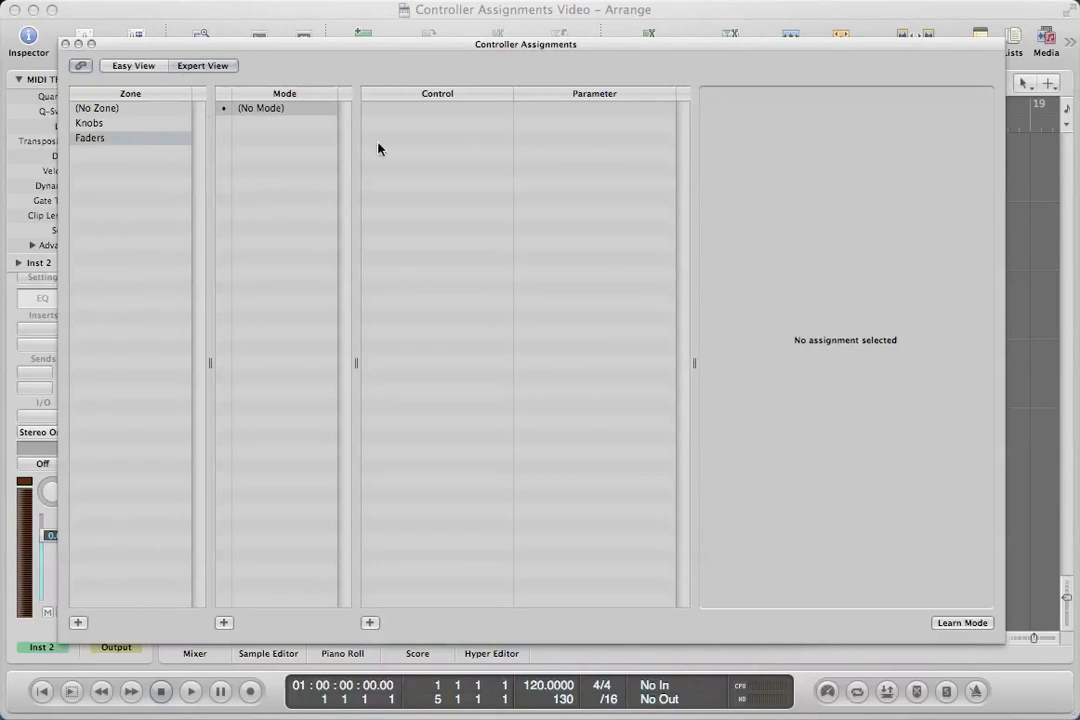
pyautogui.click(966, 624)
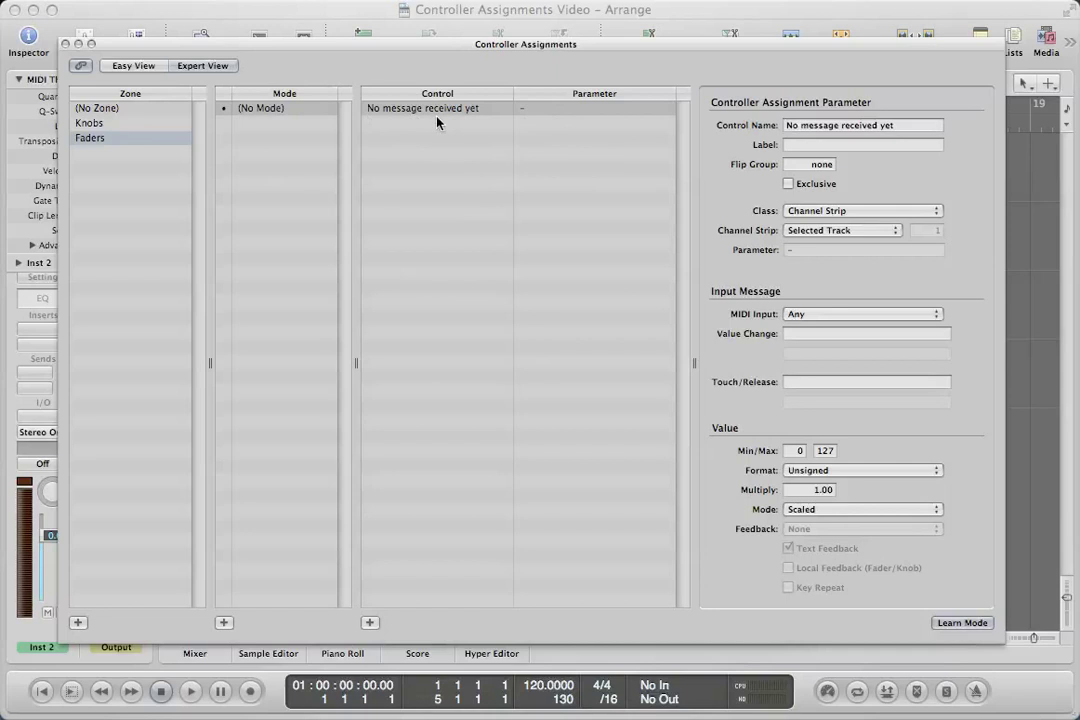
pyautogui.moveTo(375, 46); pyautogui.dragTo(1079, 82)
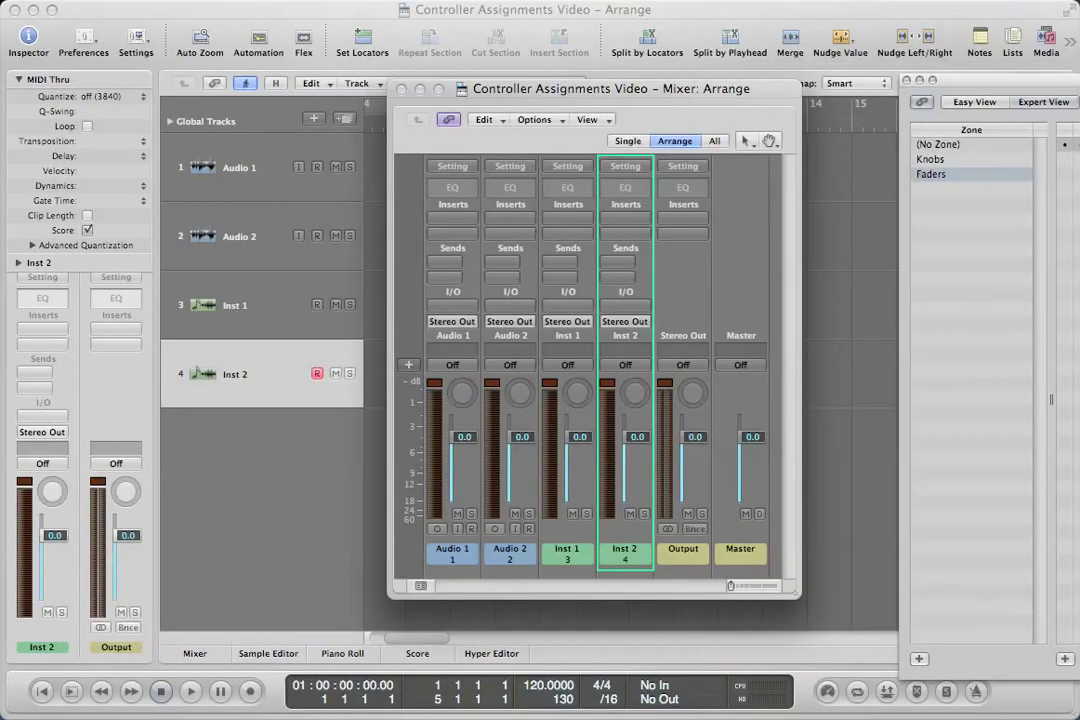
# Learn six mixer volume faders into the Faders zone, ending with Master on Control Change 7
pyautogui.click(468, 443)
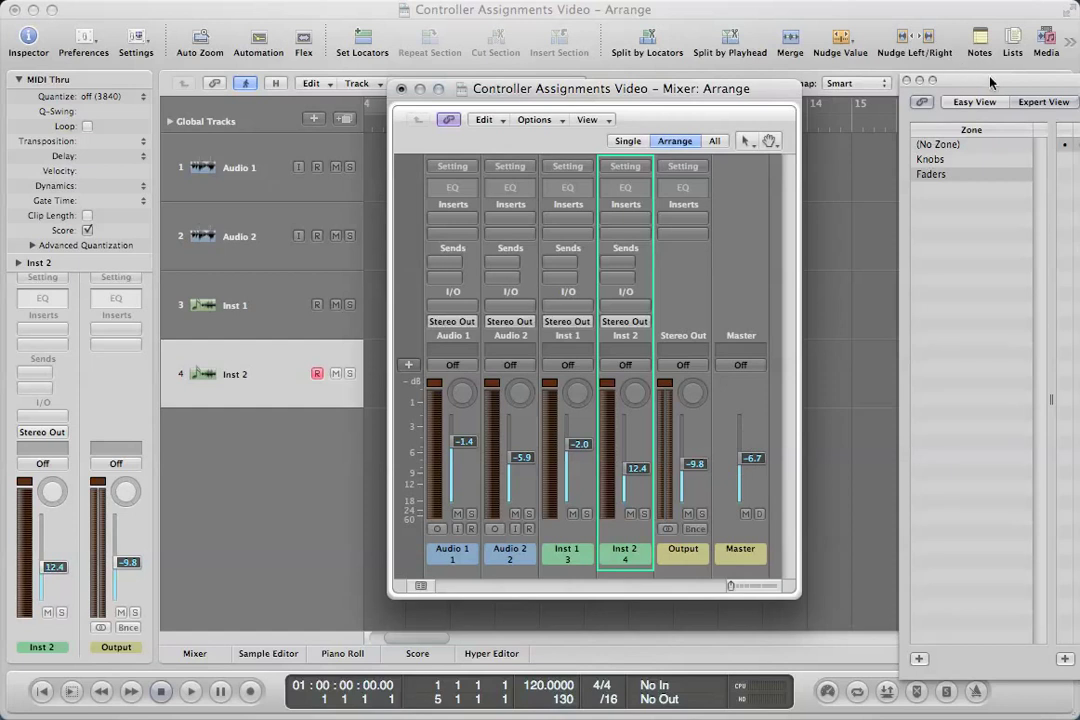
pyautogui.moveTo(990, 82); pyautogui.dragTo(150, 40)
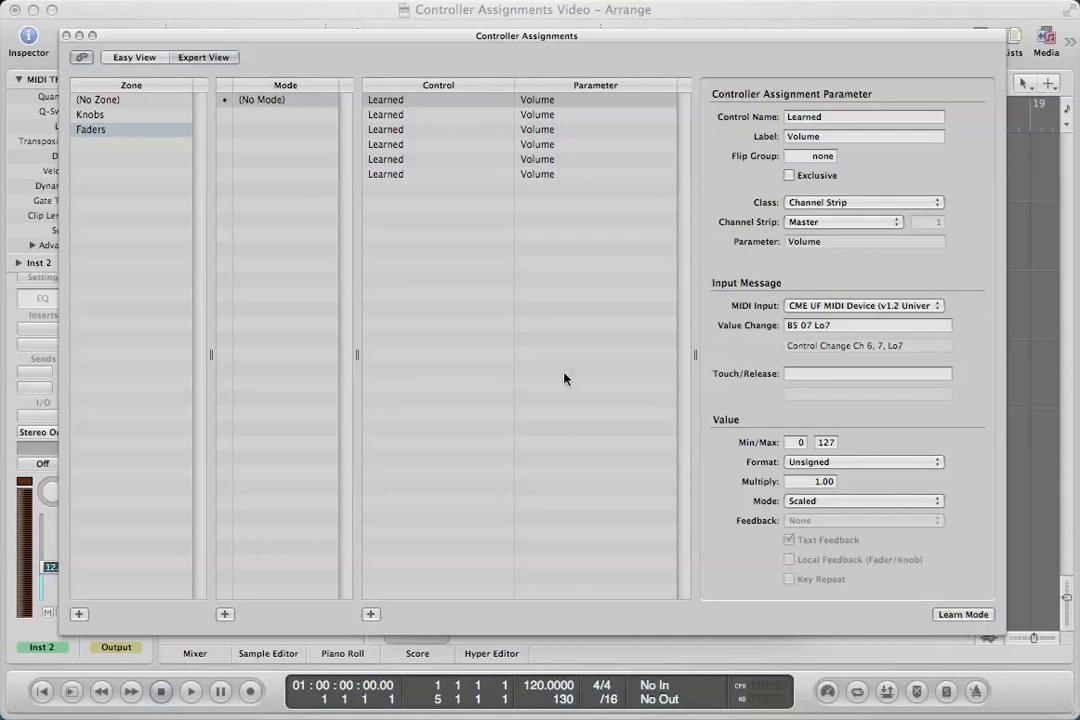
# Learn Audio 2 and Audio 1 pan knobs into the Knobs zone, setting pans to +49 and -45
pyautogui.click(100, 115)
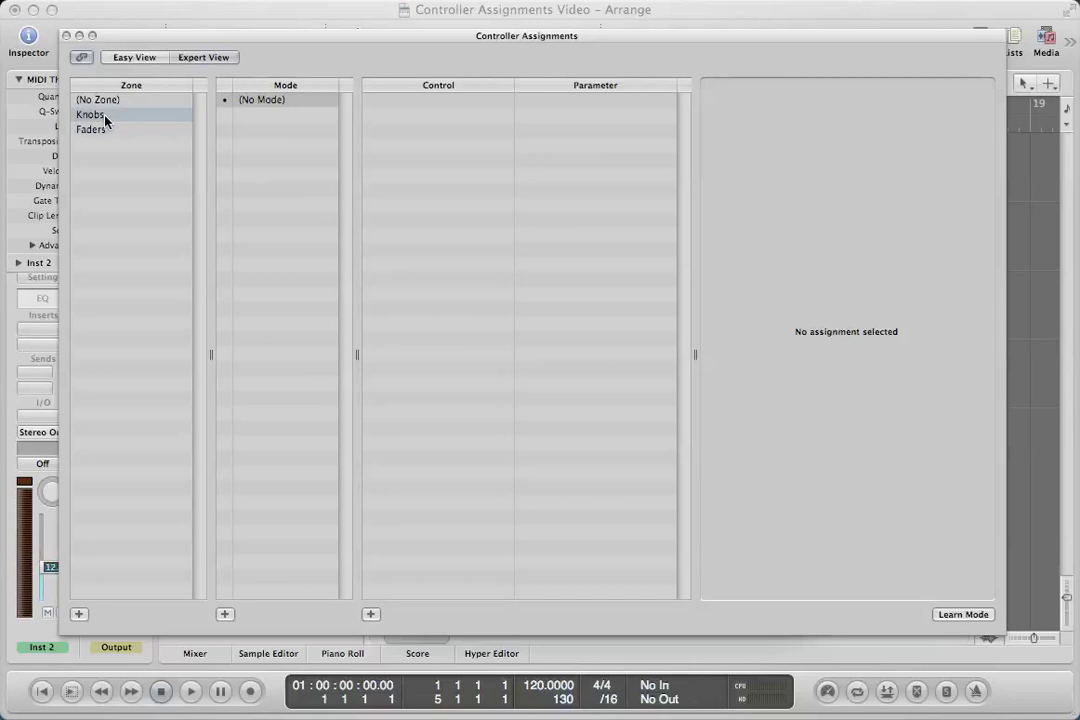
pyautogui.click(958, 614)
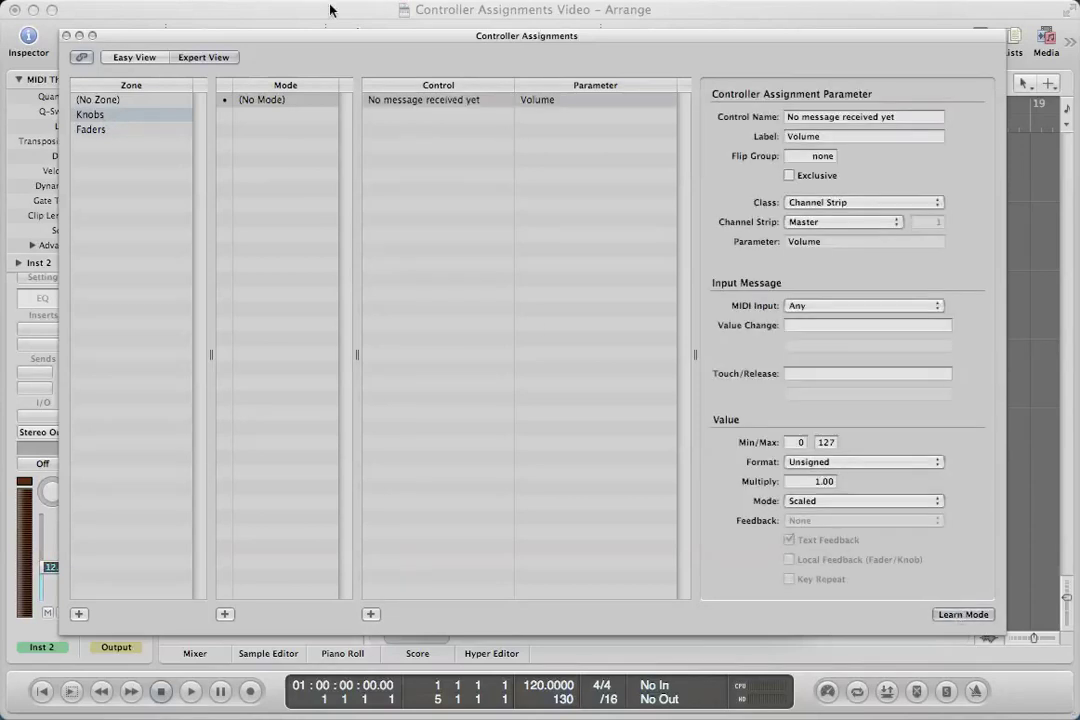
pyautogui.moveTo(113, 41); pyautogui.dragTo(912, 70)
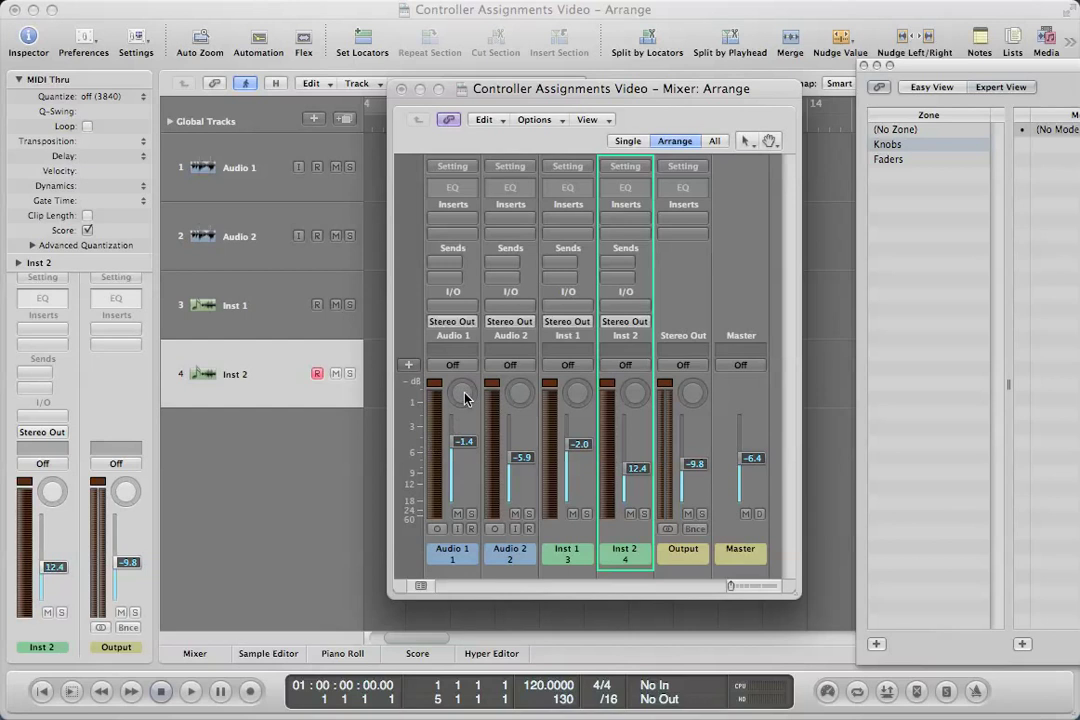
pyautogui.click(464, 398)
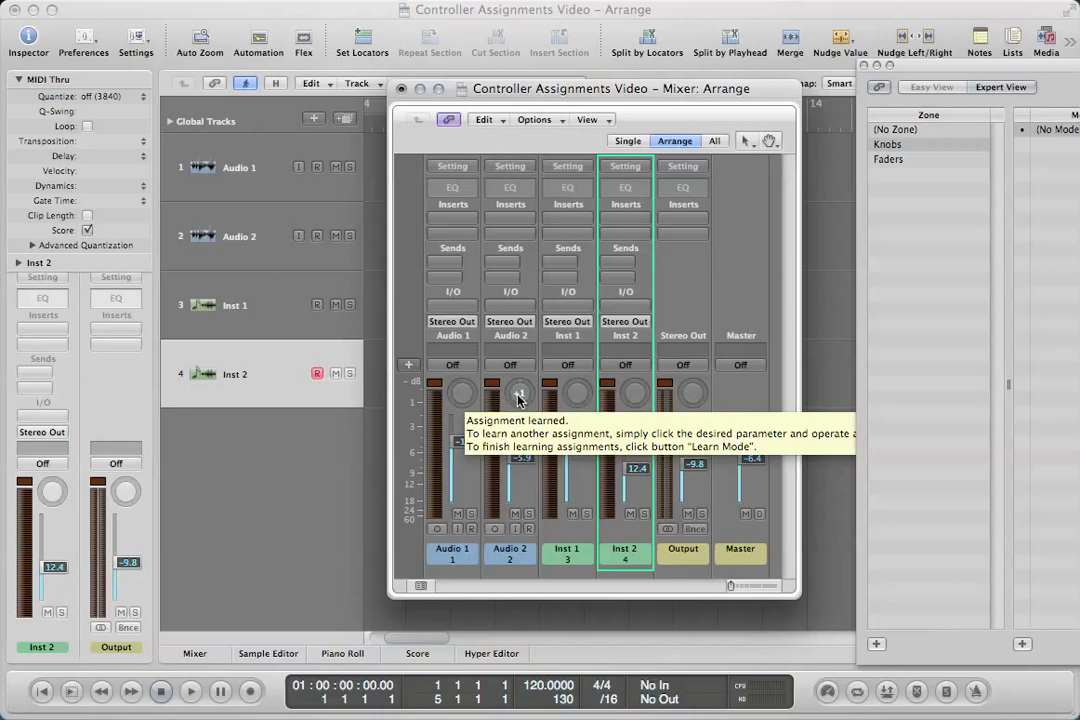
pyautogui.click(519, 396)
pyautogui.moveTo(1014, 69); pyautogui.dragTo(190, 52)
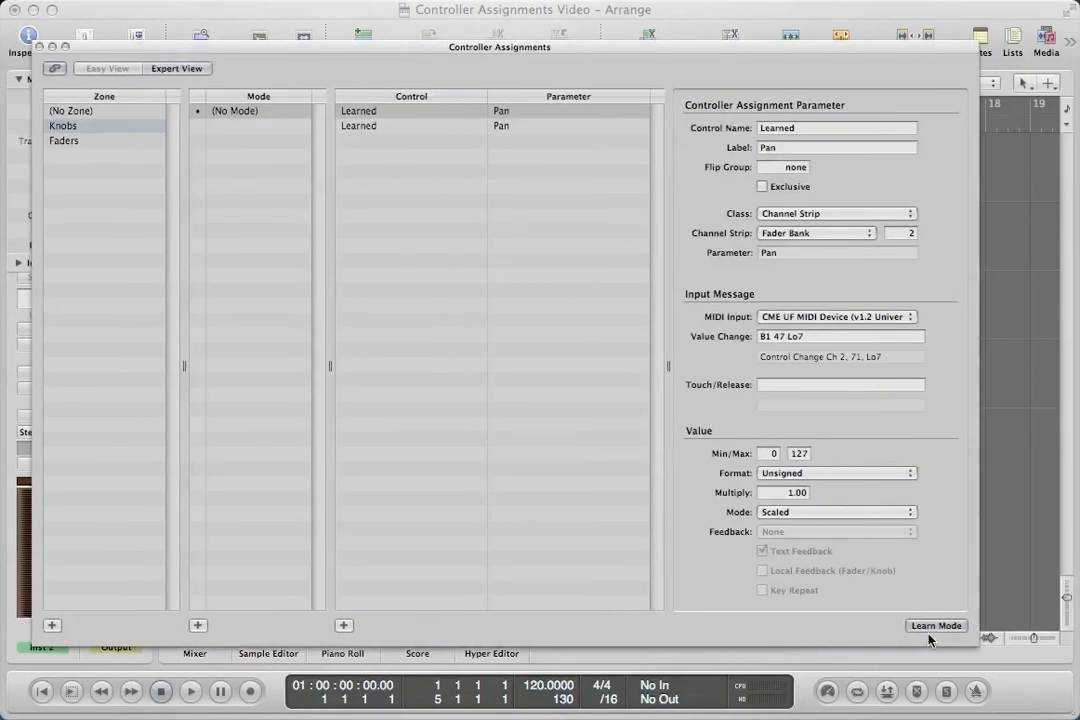
pyautogui.moveTo(281, 57); pyautogui.dragTo(1075, 60)
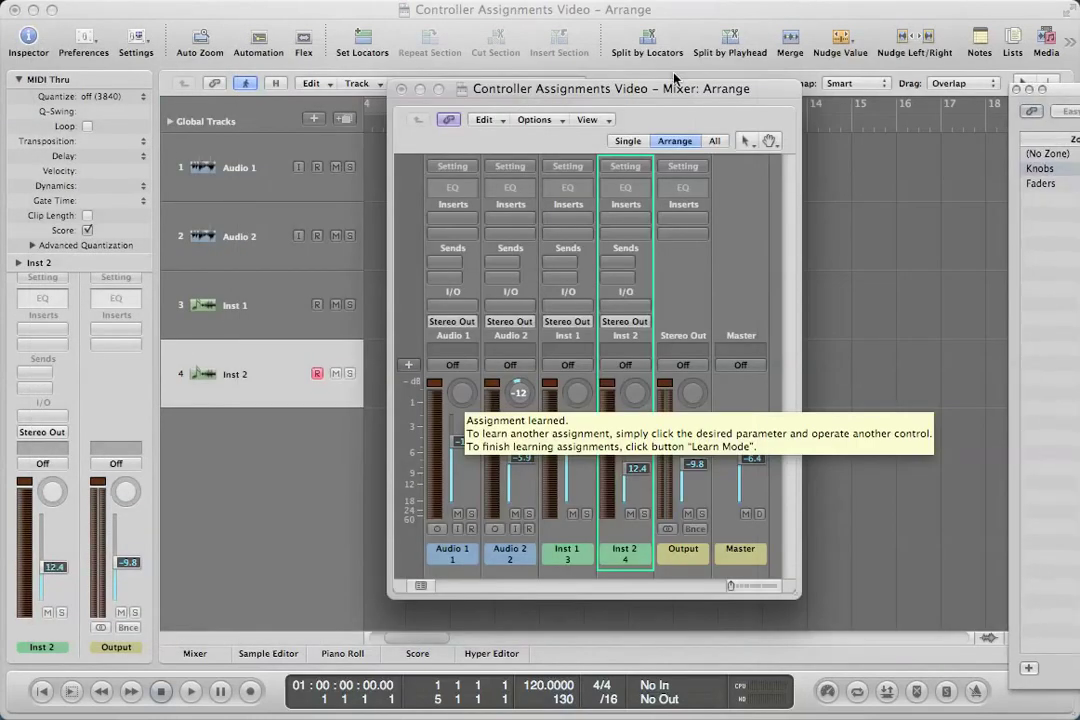
pyautogui.moveTo(560, 88); pyautogui.dragTo(533, 100)
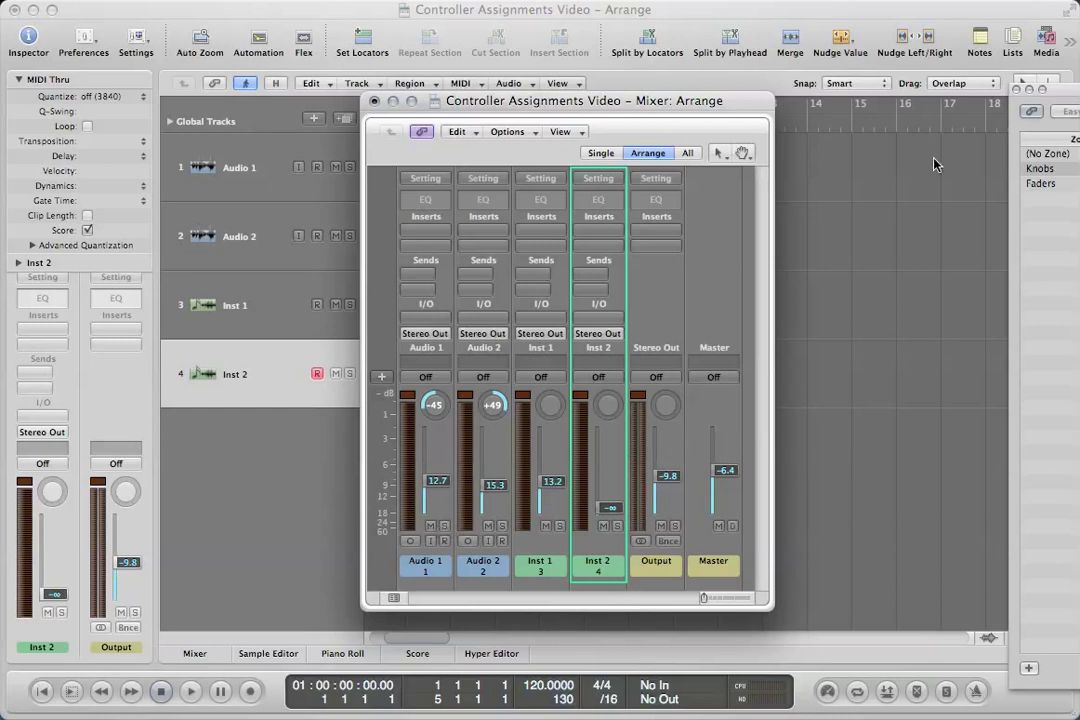
# Learn Audio 1's Mute button as a Control Change 118 assignment, then turn Learn Mode off
pyautogui.click(1043, 89)
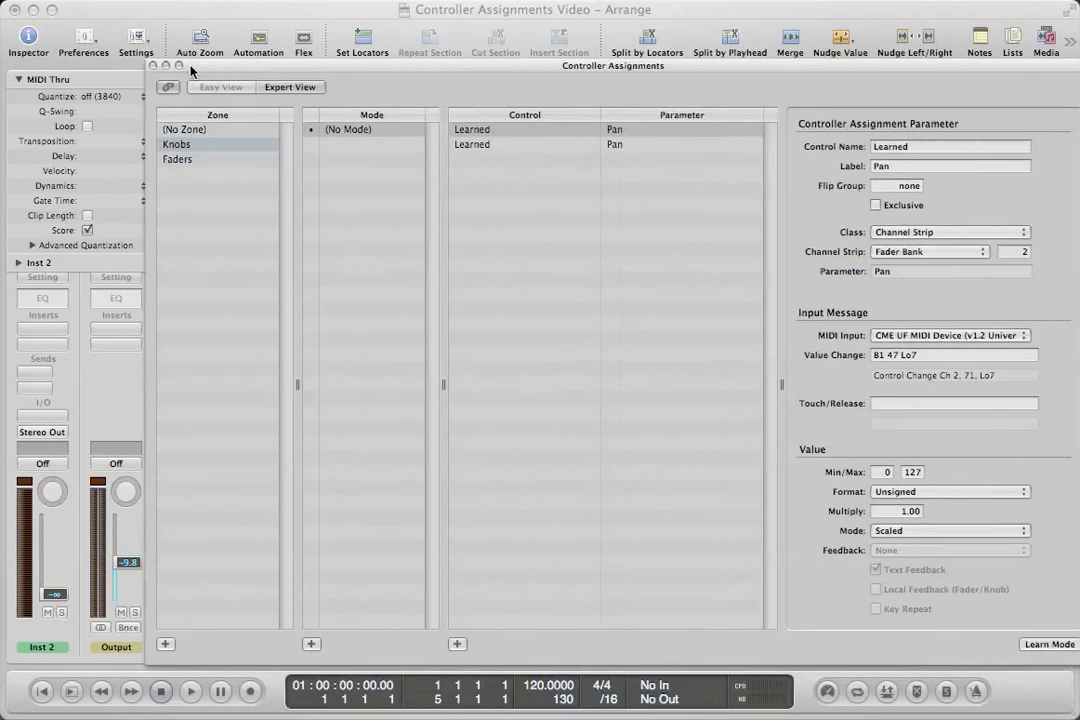
pyautogui.click(178, 129)
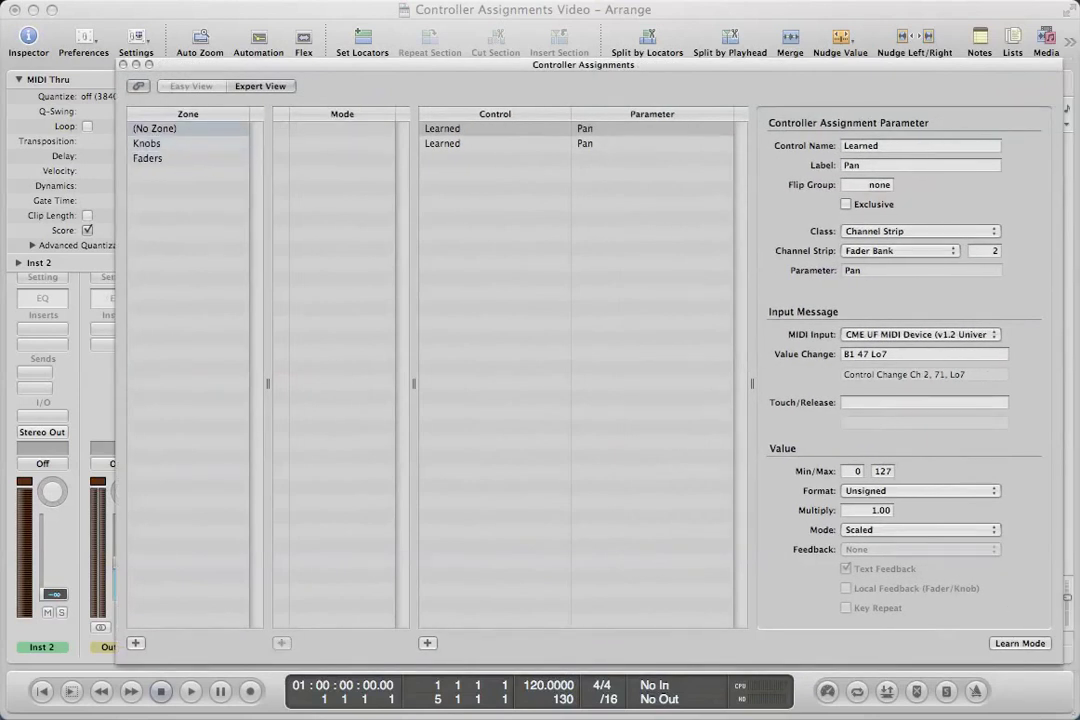
pyautogui.click(1025, 643)
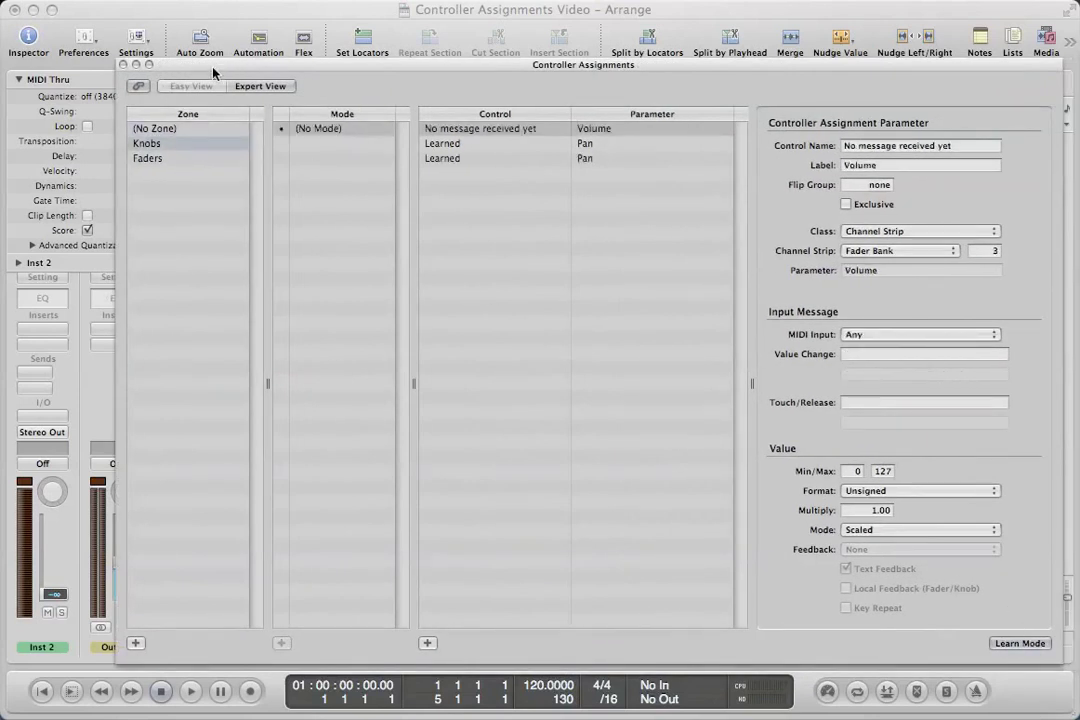
pyautogui.click(174, 54)
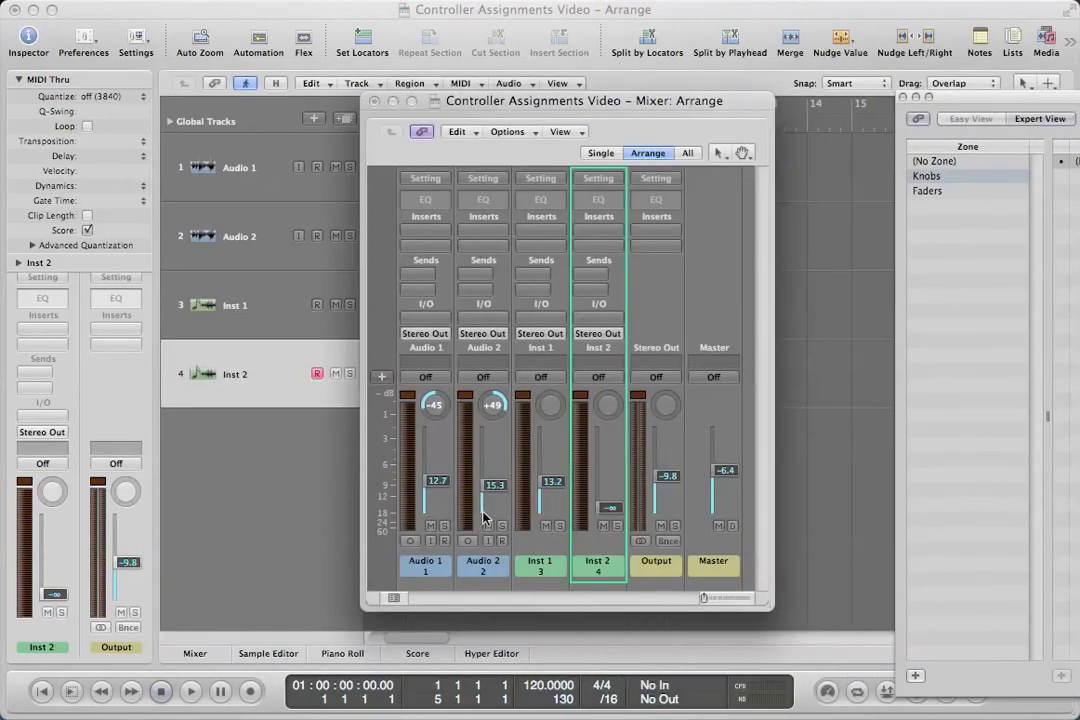
pyautogui.click(431, 526)
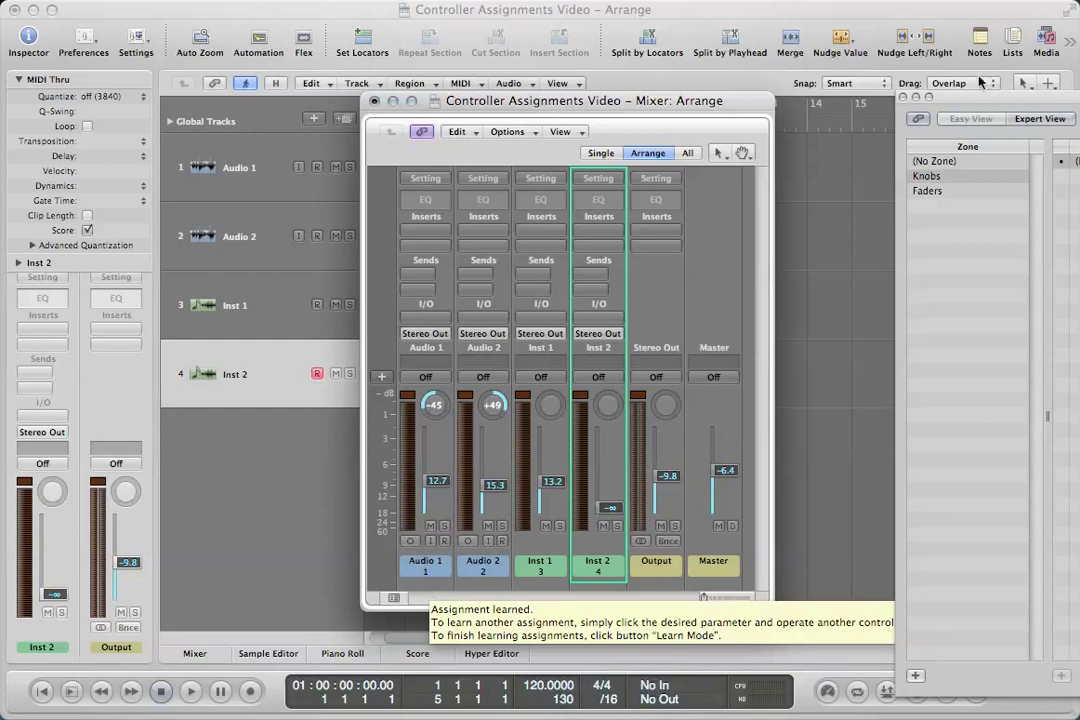
pyautogui.moveTo(925, 97); pyautogui.dragTo(993, 110)
pyautogui.click(985, 617)
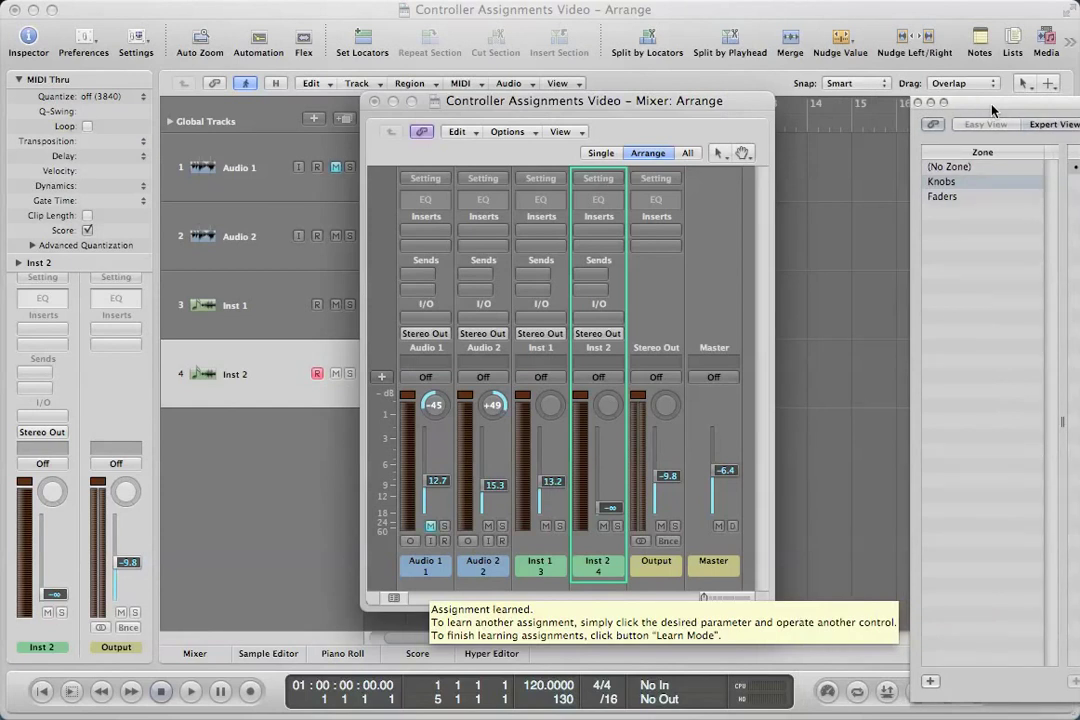
pyautogui.moveTo(993, 110); pyautogui.dragTo(141, 69)
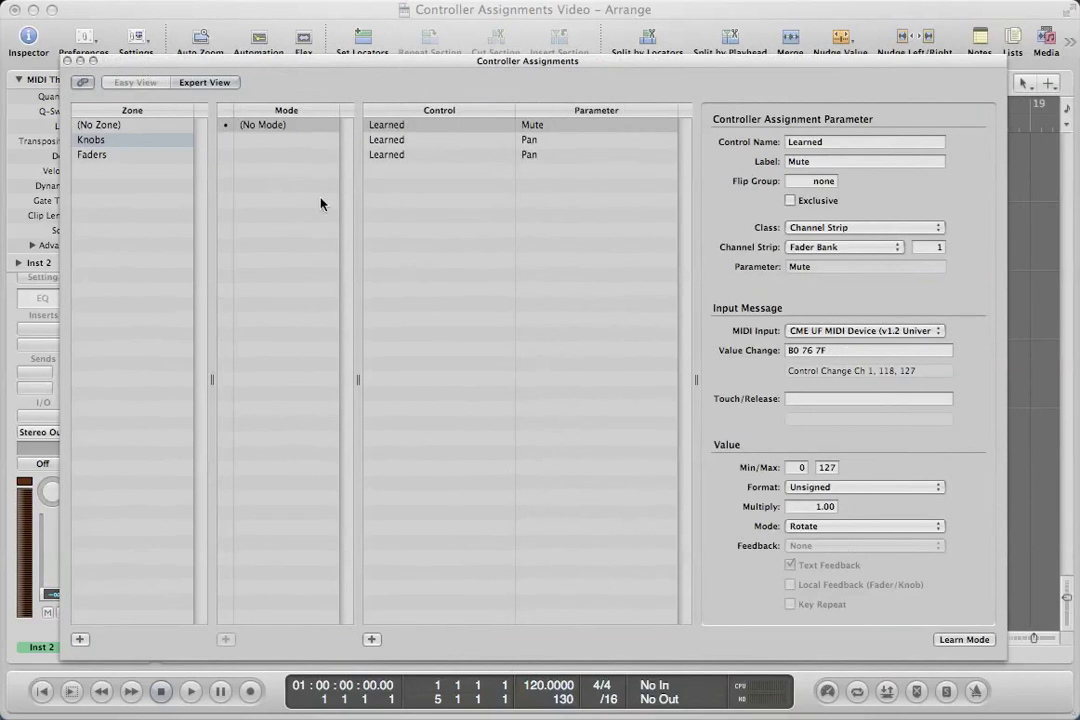
# Switch the learned Mute assignment's mode from Rotate to Toggle and move the window aside
pyautogui.click(532, 171)
pyautogui.click(427, 126)
pyautogui.click(826, 535)
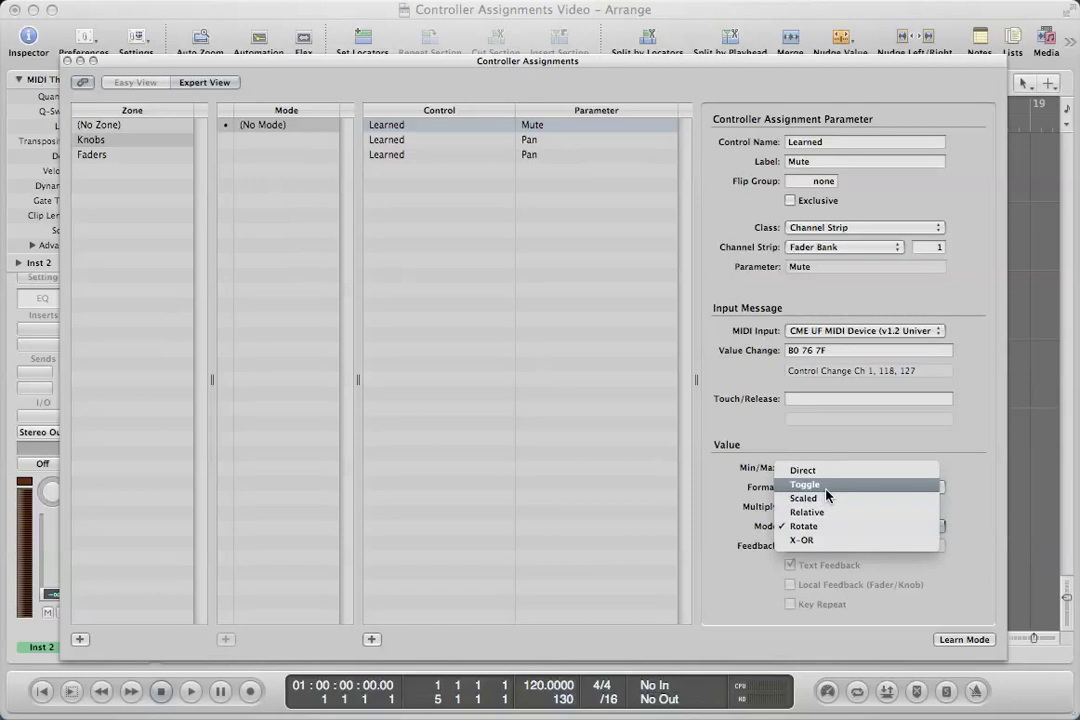
pyautogui.click(826, 493)
pyautogui.click(826, 525)
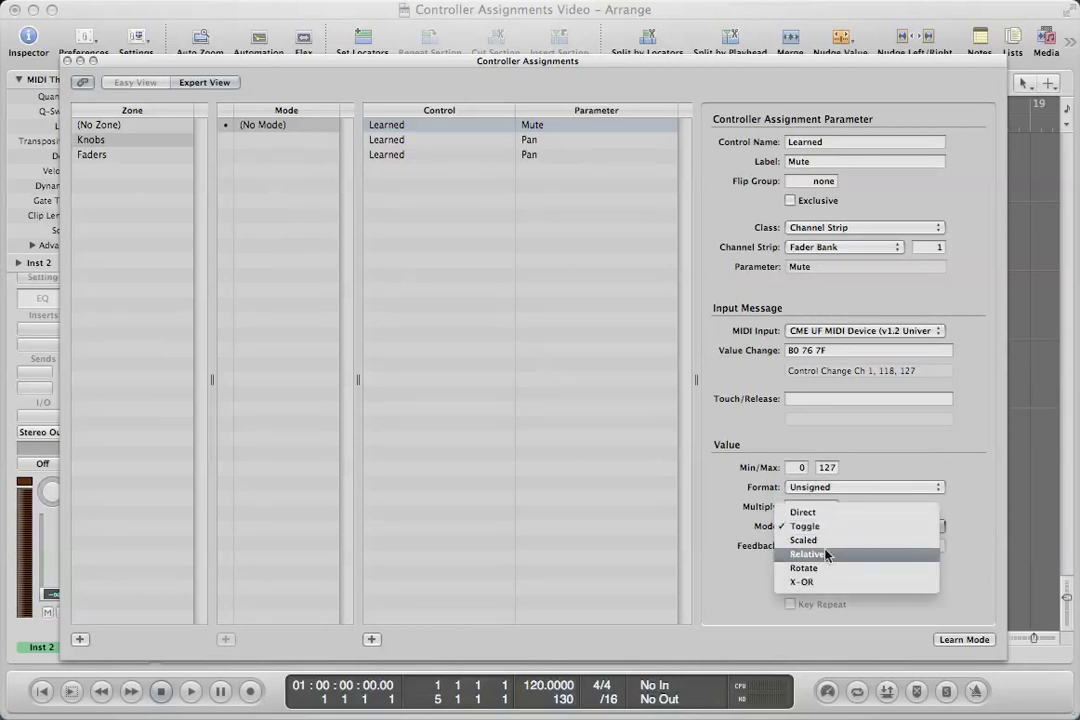
pyautogui.click(826, 526)
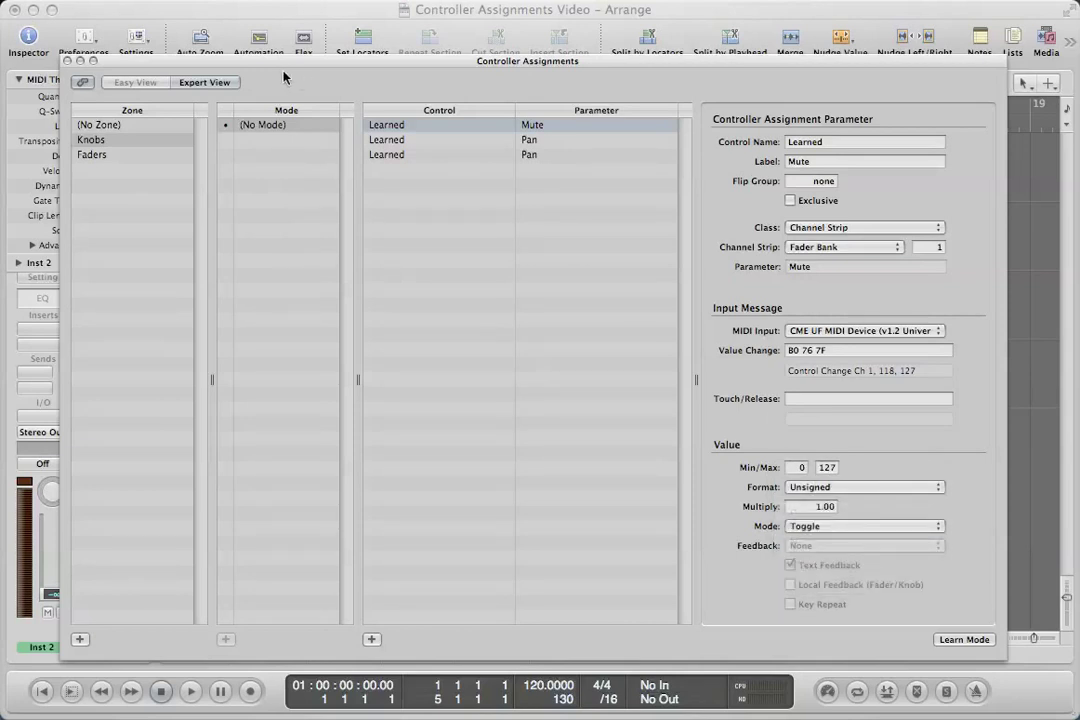
pyautogui.moveTo(281, 70); pyautogui.dragTo(1079, 90)
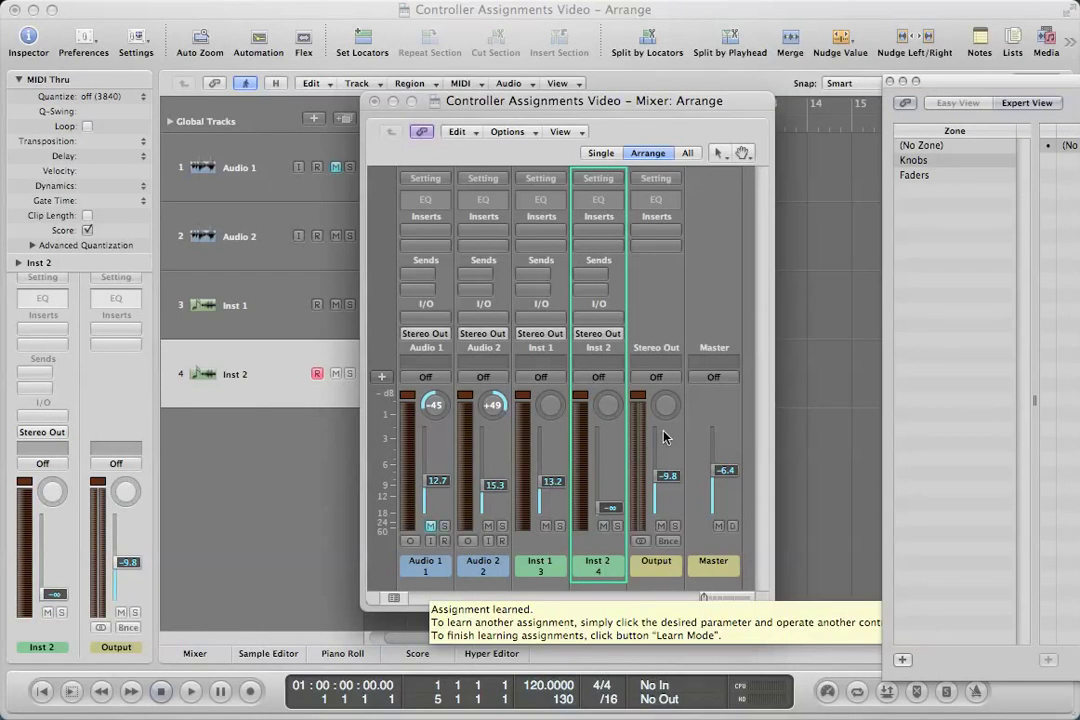